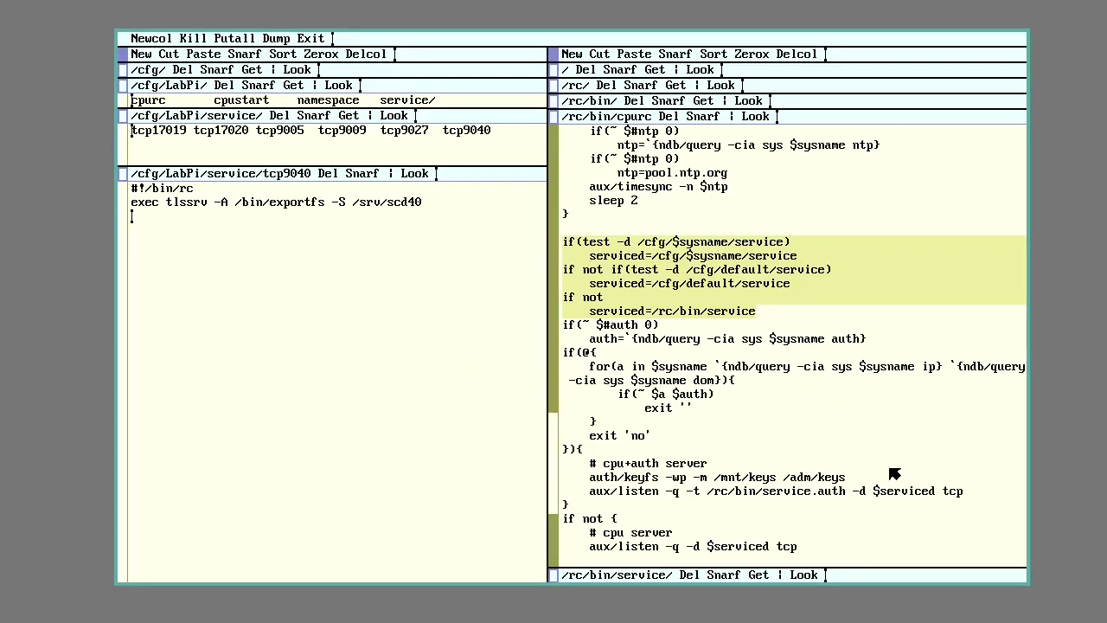
# Step: Expand the /rc/bin/service directory listing and point out the tcp17019 and tcp17020 entries
pyautogui.middleClick(556, 578)
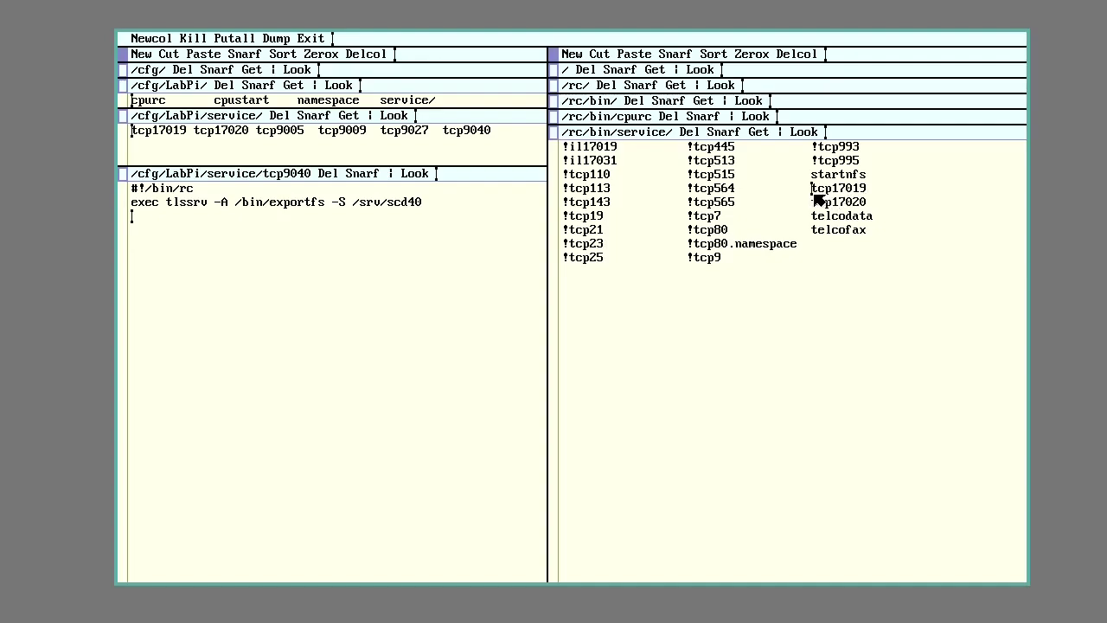
pyautogui.moveTo(818, 200); pyautogui.dragTo(843, 203)
pyautogui.click(817, 217)
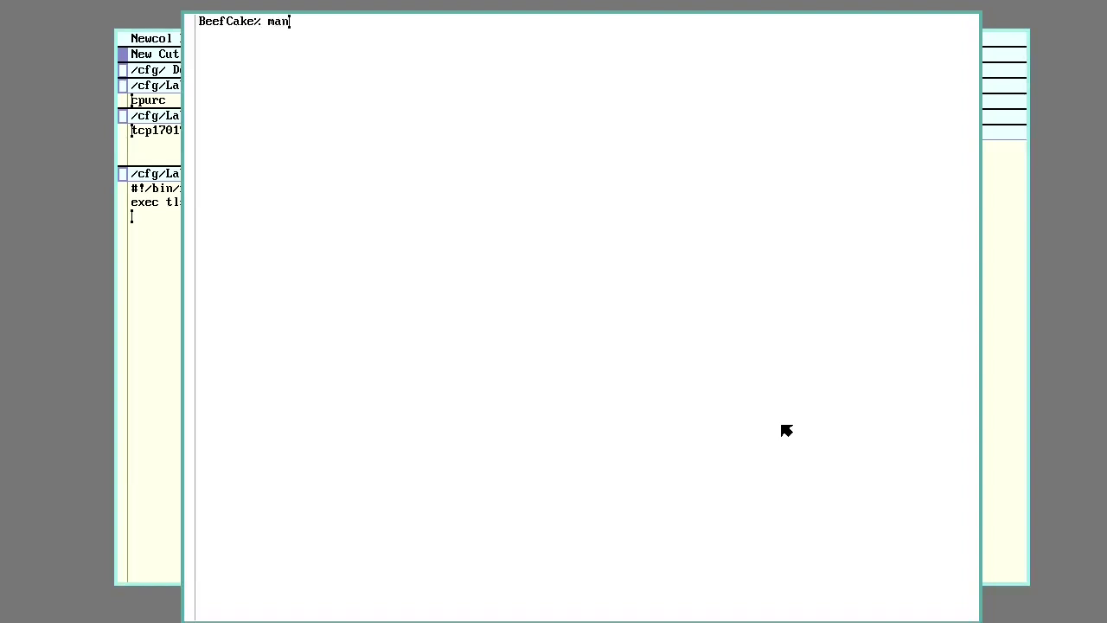
# Step: Open the manual page with man 8 listen and examine the srvdir option and the aux/listen1 syntax in its synopsis
pyautogui.press('Return')
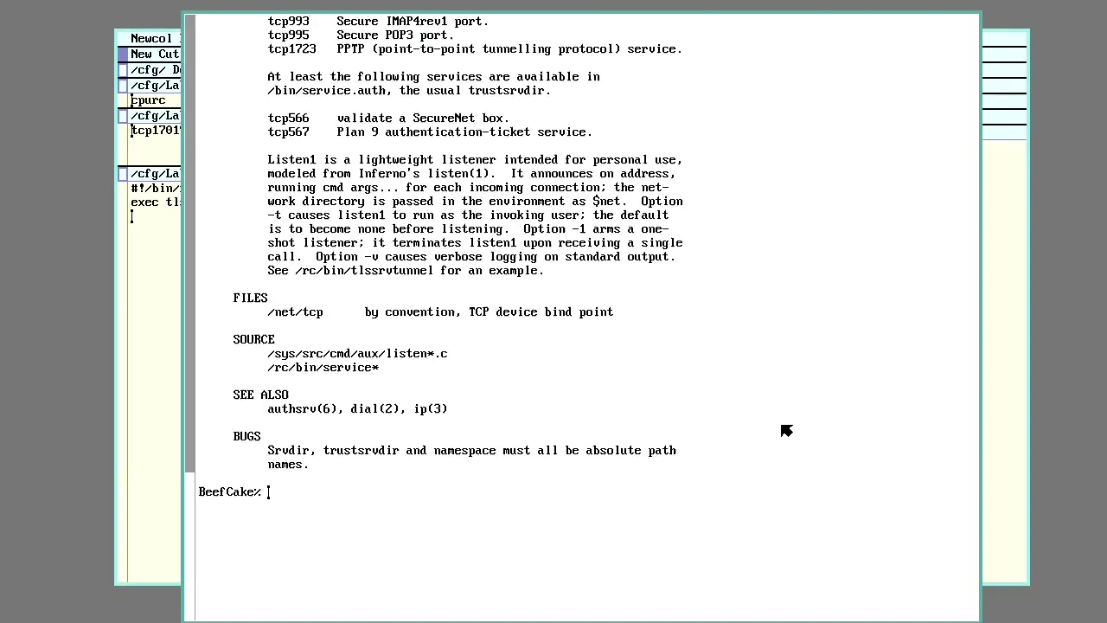
pyautogui.scroll(10, 341, 161)
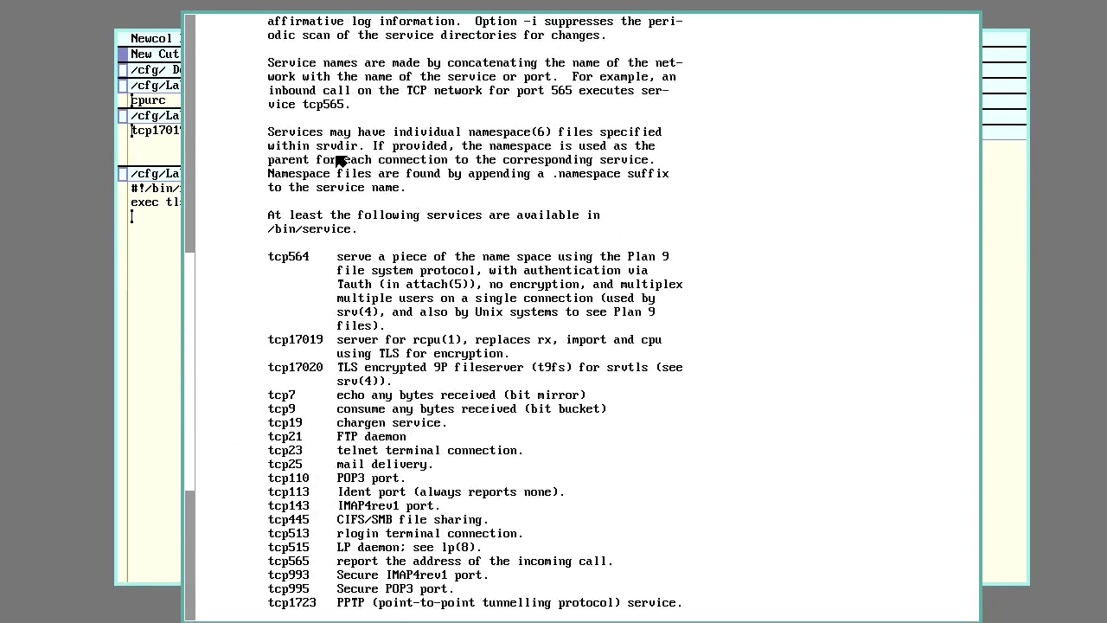
pyautogui.scroll(6, 341, 161)
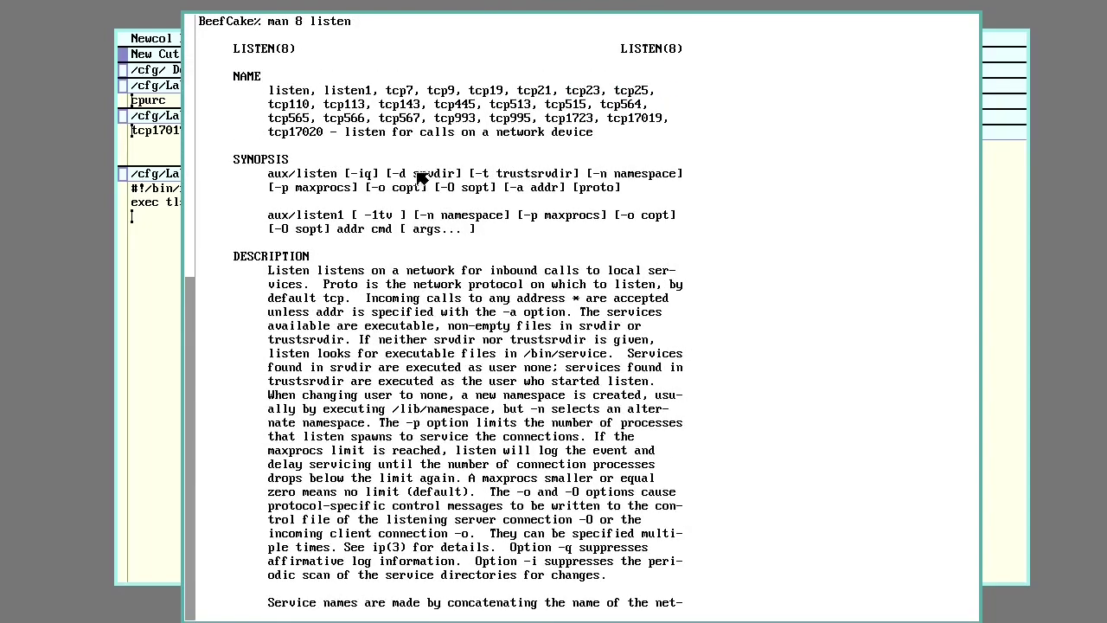
pyautogui.moveTo(413, 176); pyautogui.dragTo(462, 178)
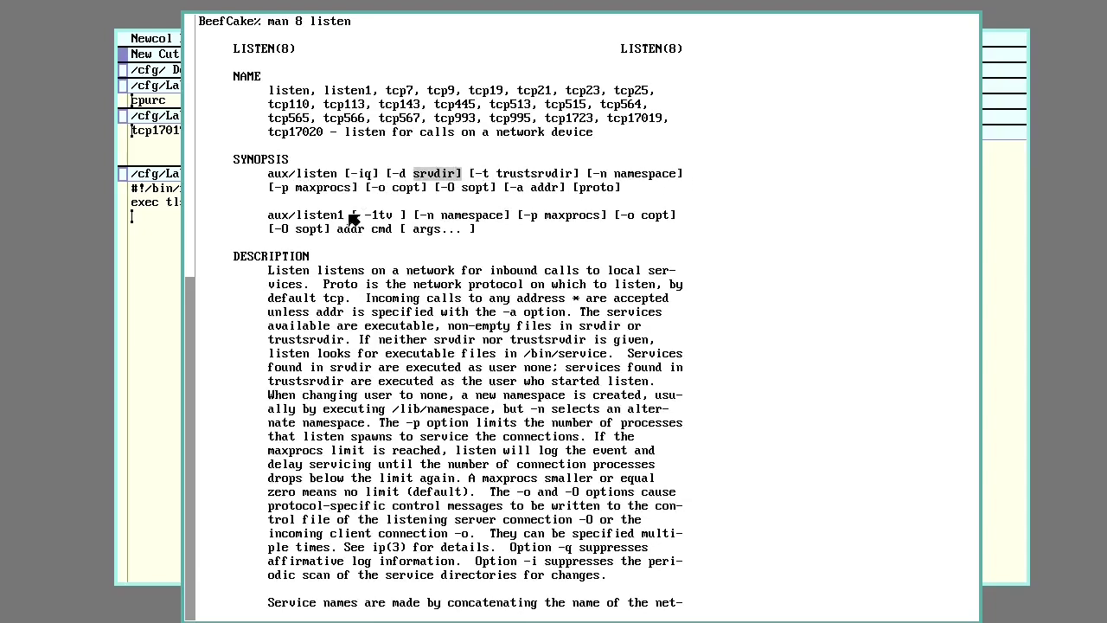
pyautogui.moveTo(272, 215); pyautogui.dragTo(343, 217)
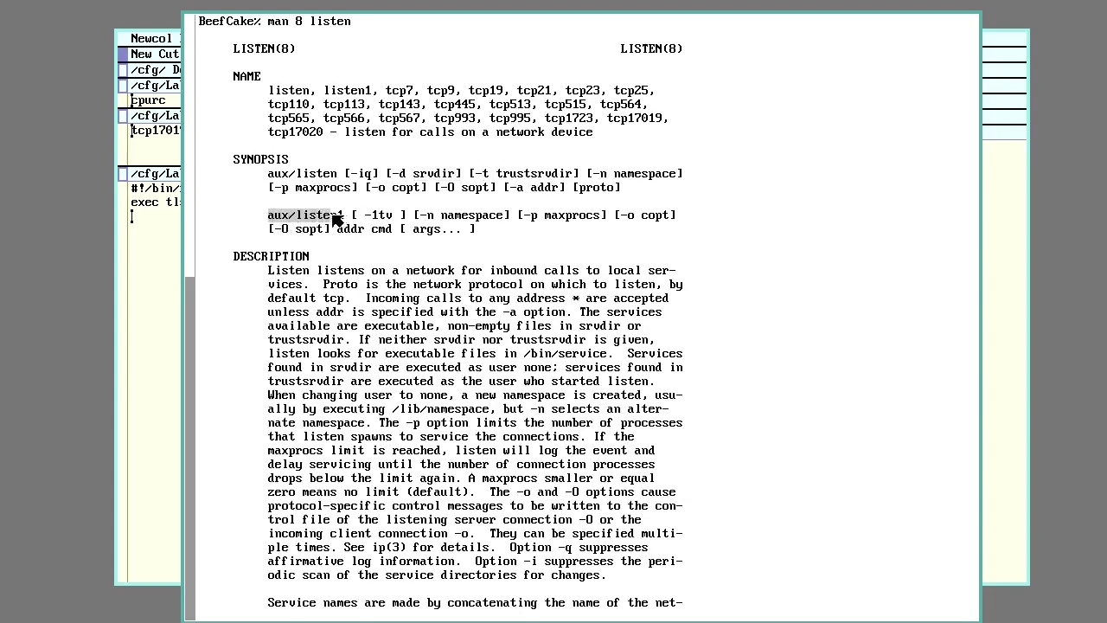
pyautogui.click(426, 229)
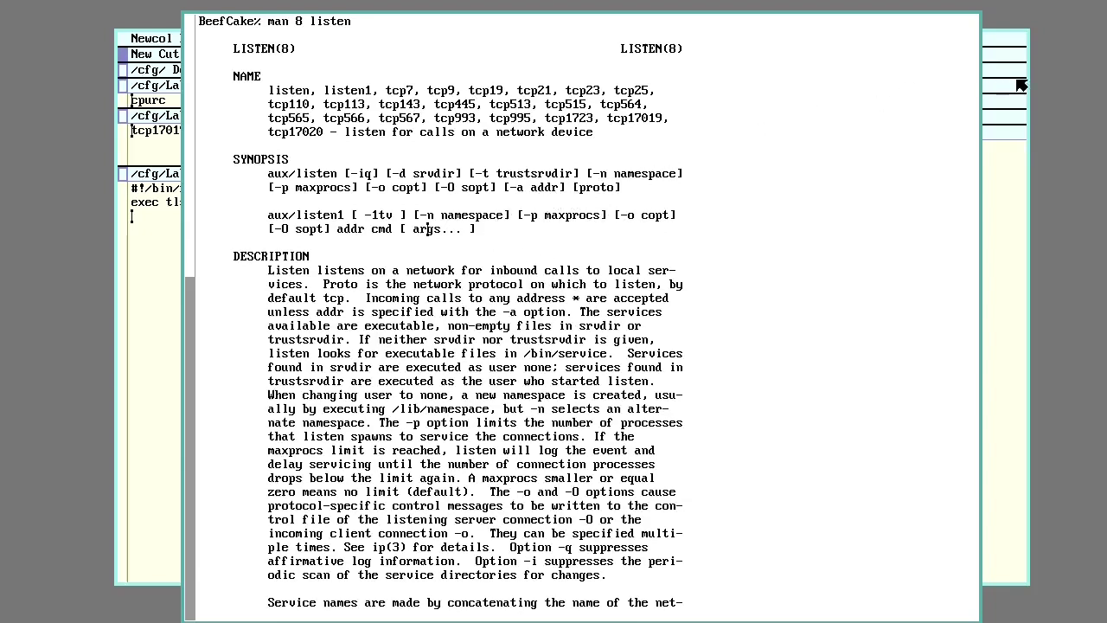
# Step: Dismiss the terminal window showing the listen manual page and bring the acme window back into focus
pyautogui.rightClick(1055, 83)
pyautogui.rightClick(1049, 124)
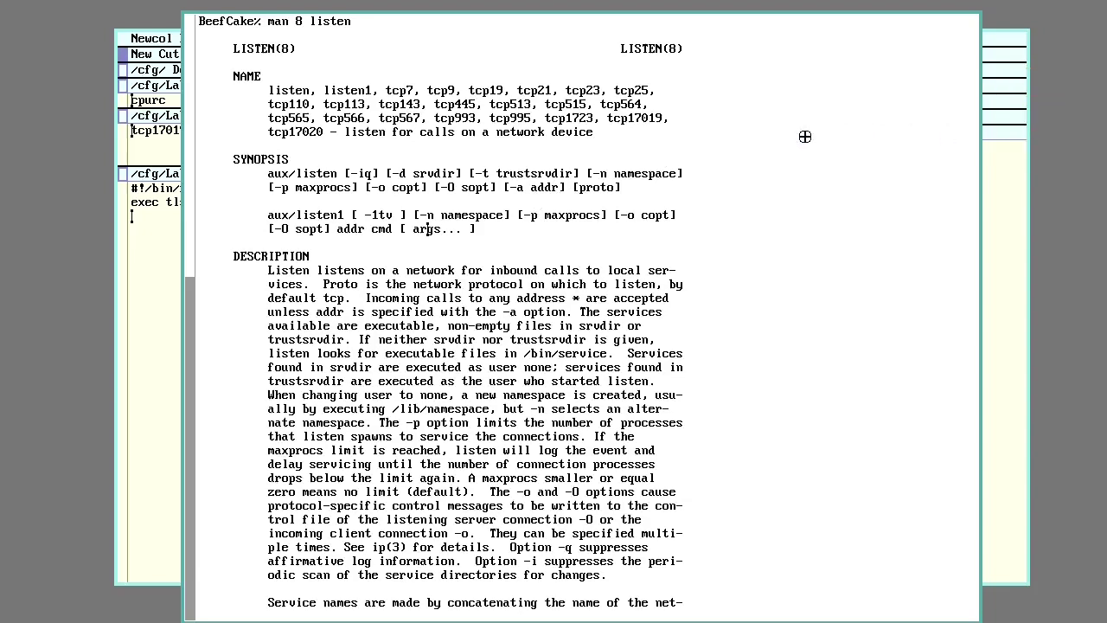
pyautogui.rightClick(802, 135)
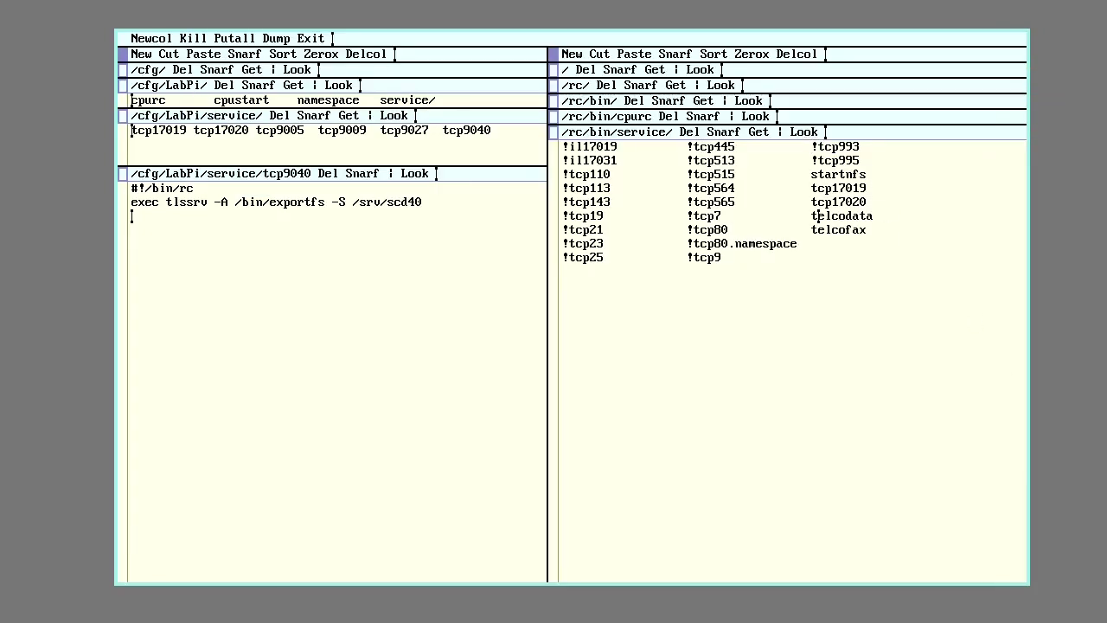
pyautogui.click(666, 314)
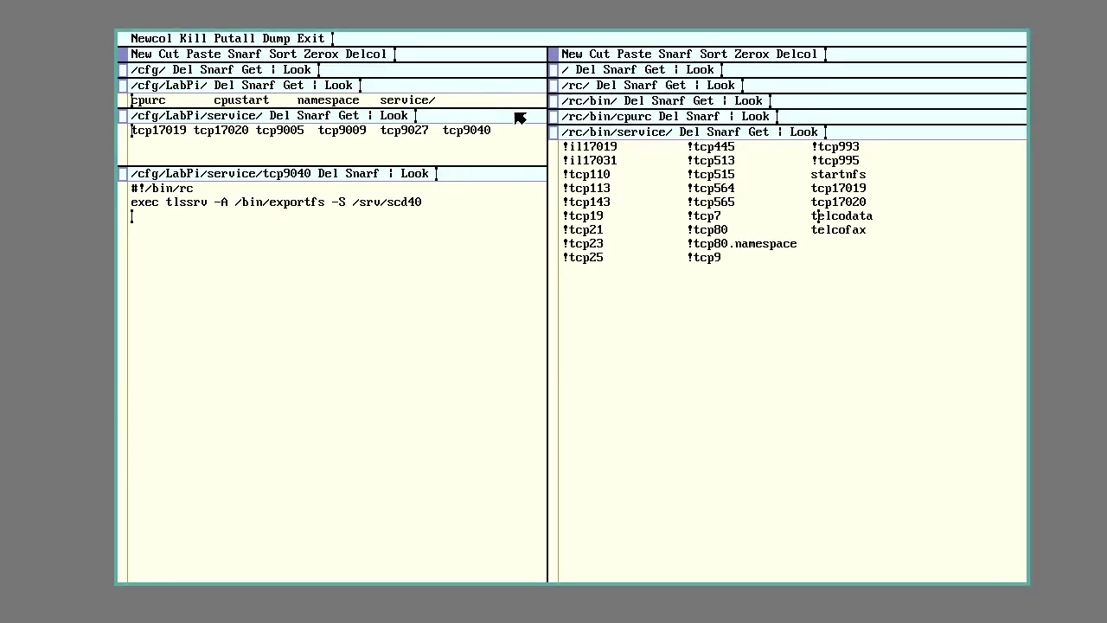
# Step: Expand the /rc/bin/cpurc script and examine the three lines that assign the serviced variable
pyautogui.click(558, 121)
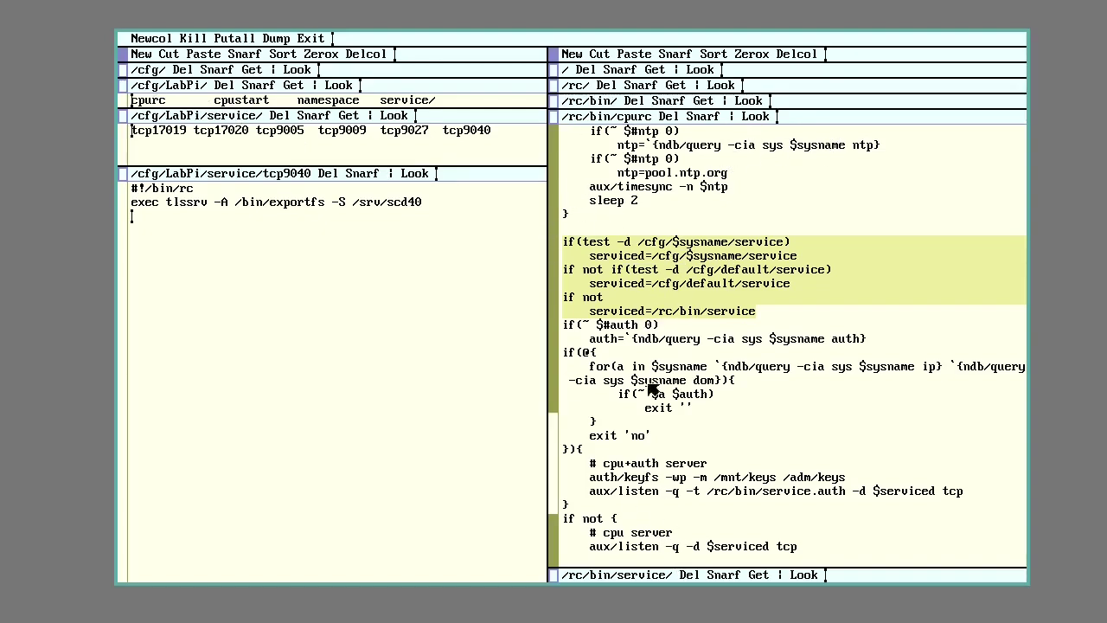
pyautogui.click(635, 308)
pyautogui.doubleClick(637, 283)
pyautogui.doubleClick(629, 257)
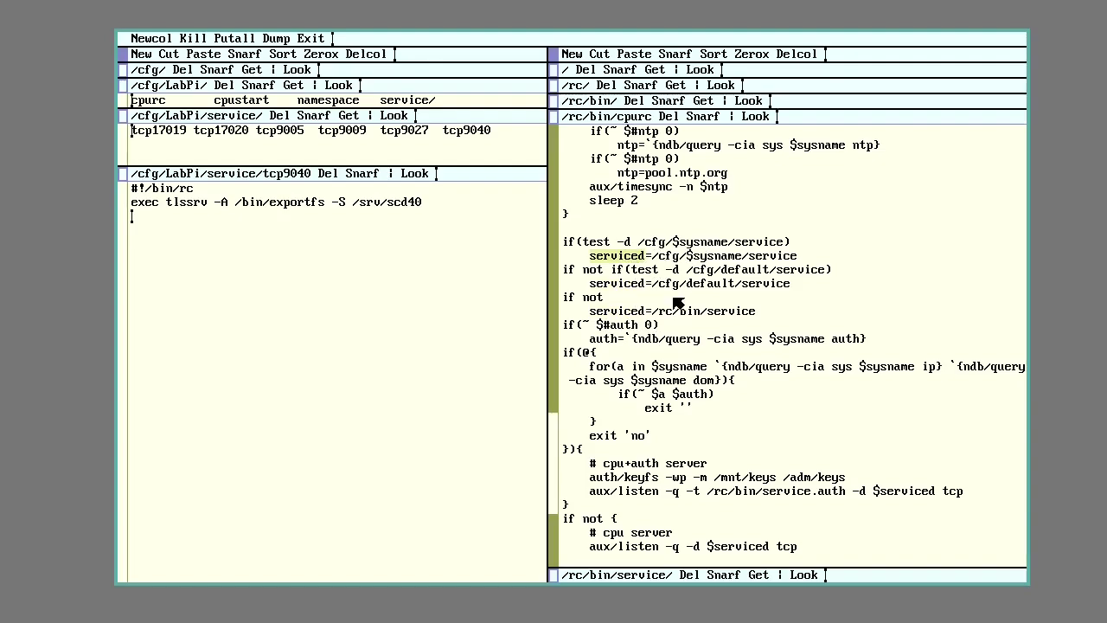
# Step: Open the tcp17019 and tcp17020 scripts from /rc/bin/service and examine the exec tlssrv line of tcp17020
pyautogui.middleClick(558, 579)
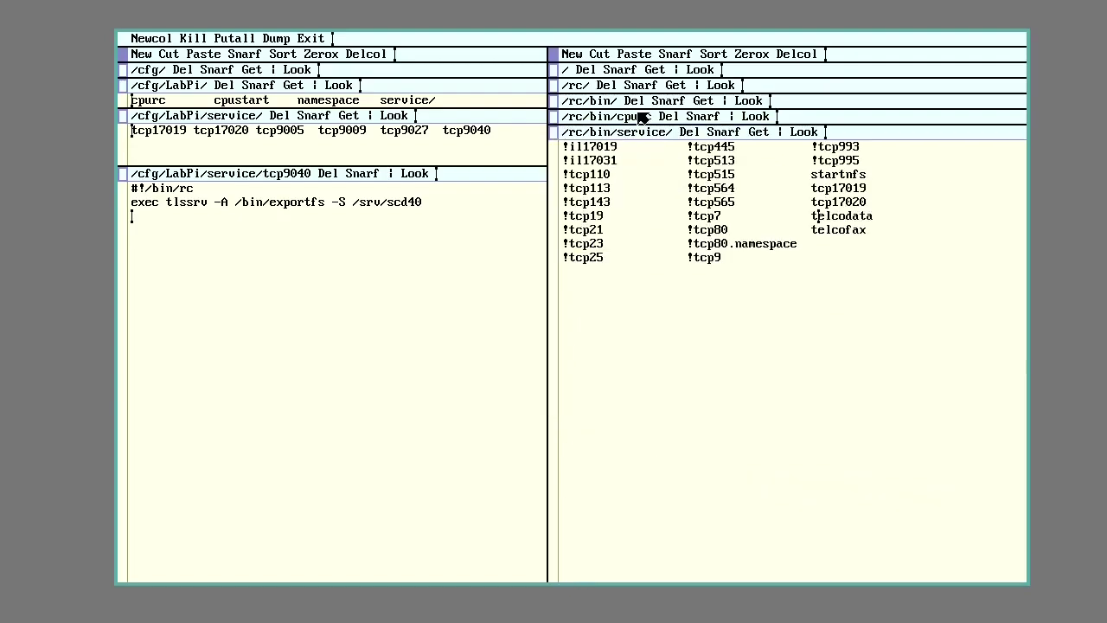
pyautogui.rightClick(826, 190)
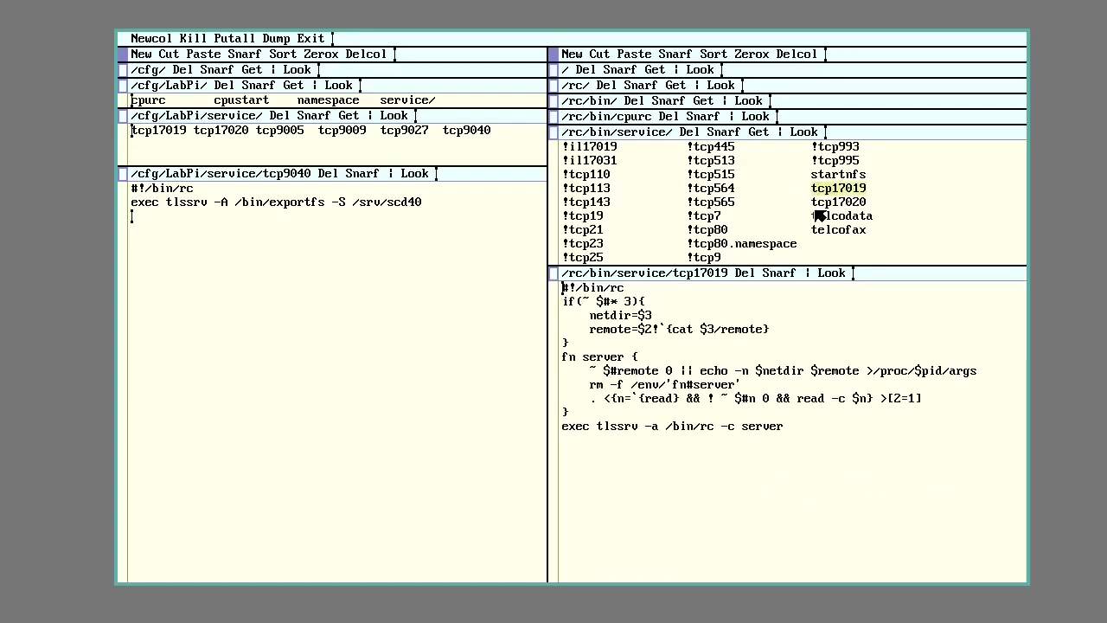
pyautogui.rightClick(852, 202)
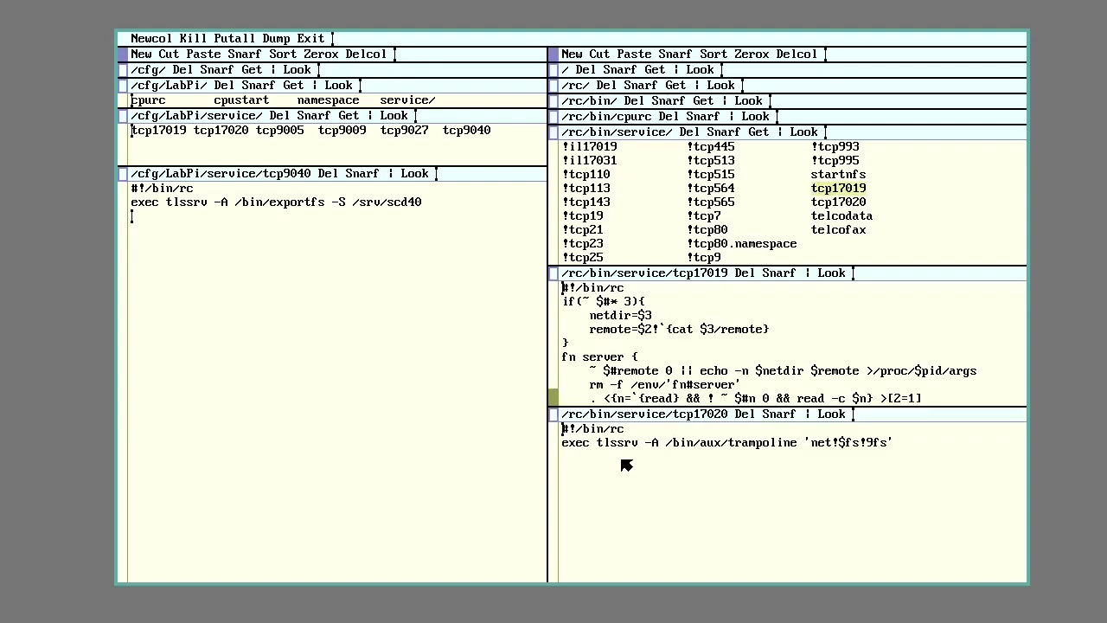
pyautogui.moveTo(569, 448); pyautogui.dragTo(911, 448)
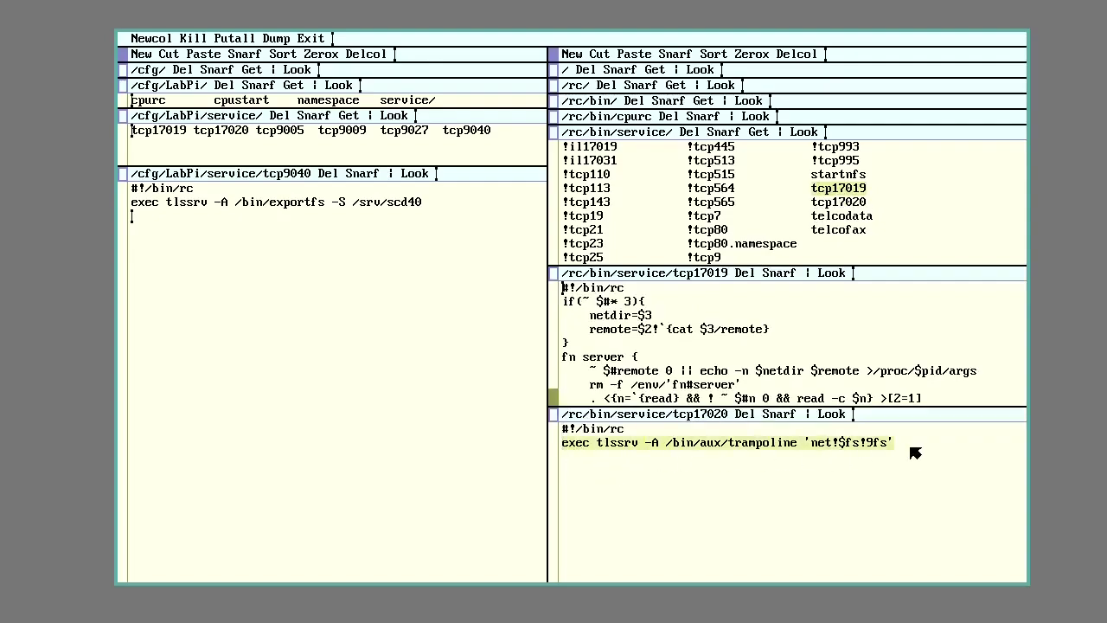
pyautogui.click(914, 453)
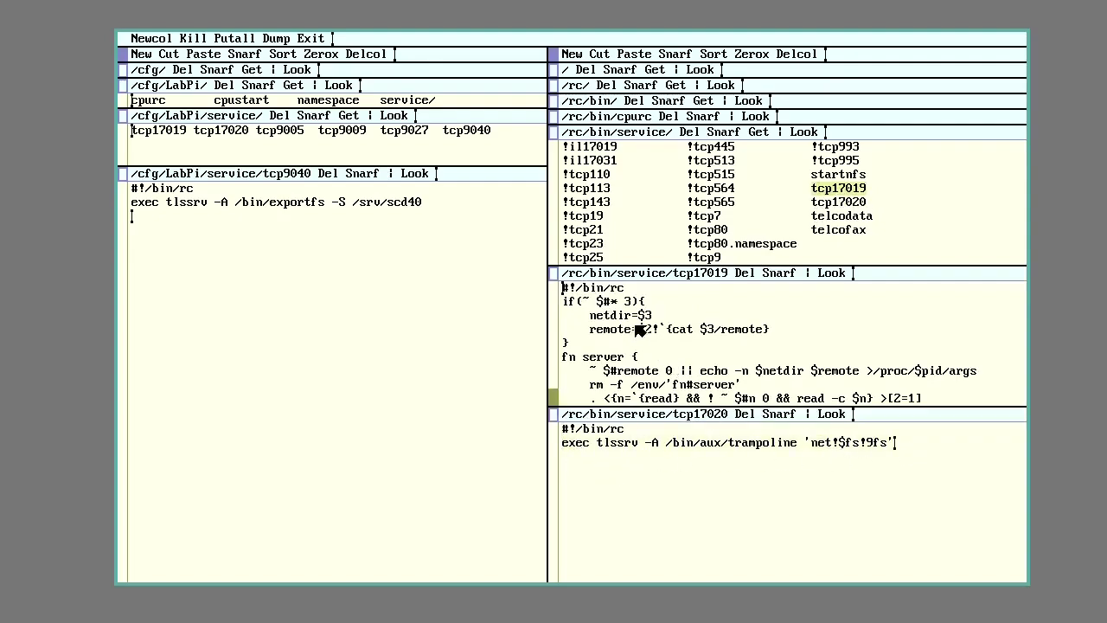
# Step: Read the rest of the tcp17019 script, then close both the tcp17019 and tcp17020 files
pyautogui.scroll(-1, 643, 342)
pyautogui.scroll(-2, 643, 341)
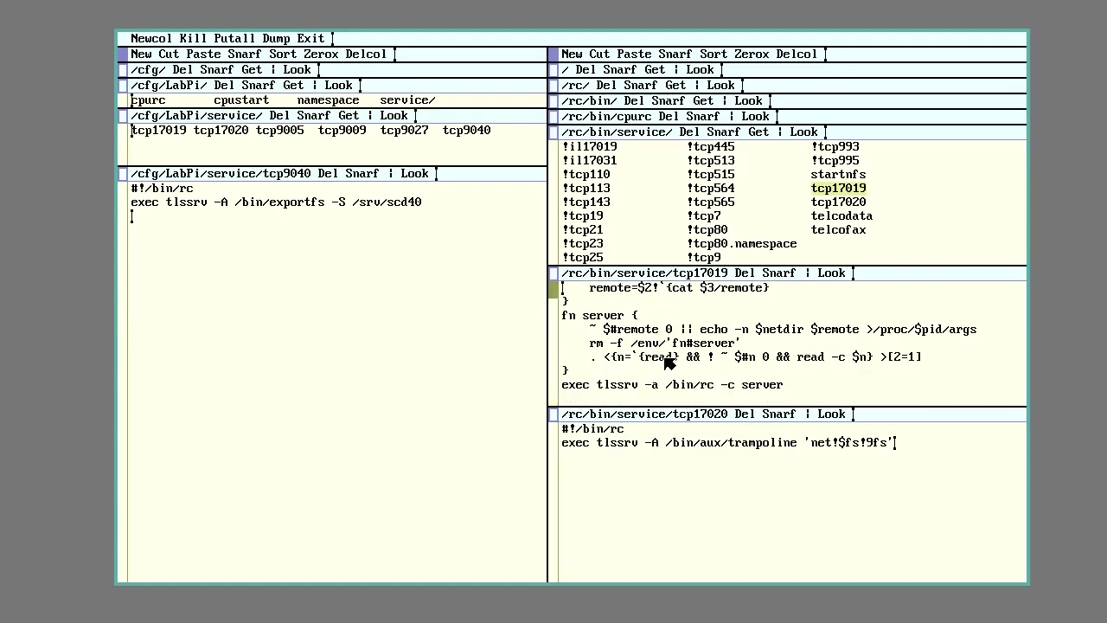
pyautogui.middleClick(749, 273)
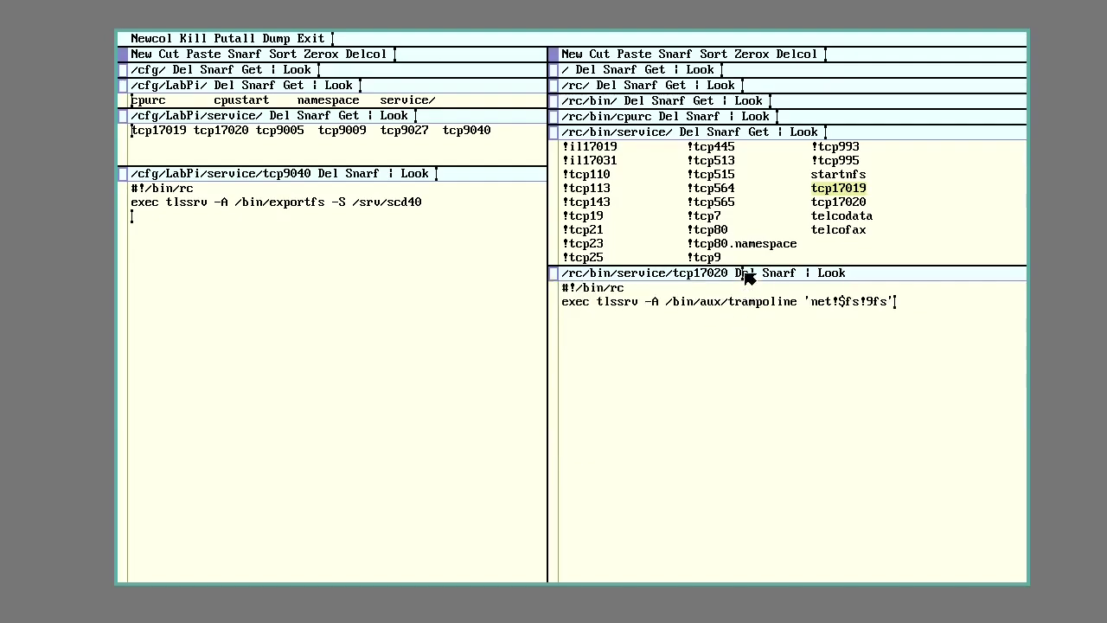
pyautogui.middleClick(749, 273)
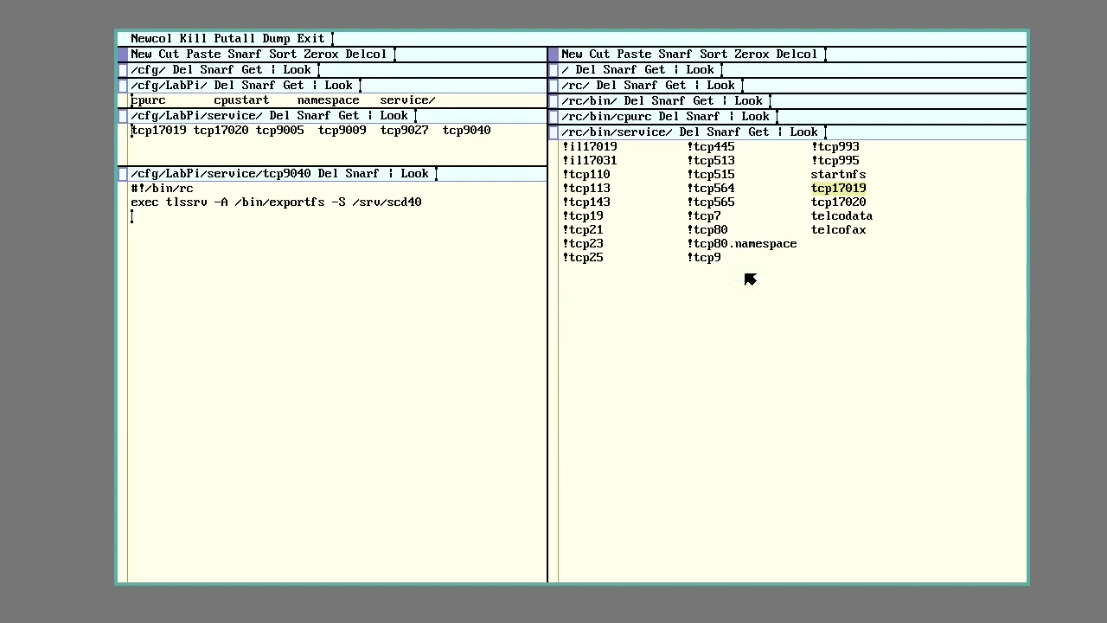
# Step: Expand /rc/bin/cpurc and relate its /cfg/$sysname/service check to the LabPi service files, pointing out tcp17020 and tcp9040
pyautogui.middleClick(554, 120)
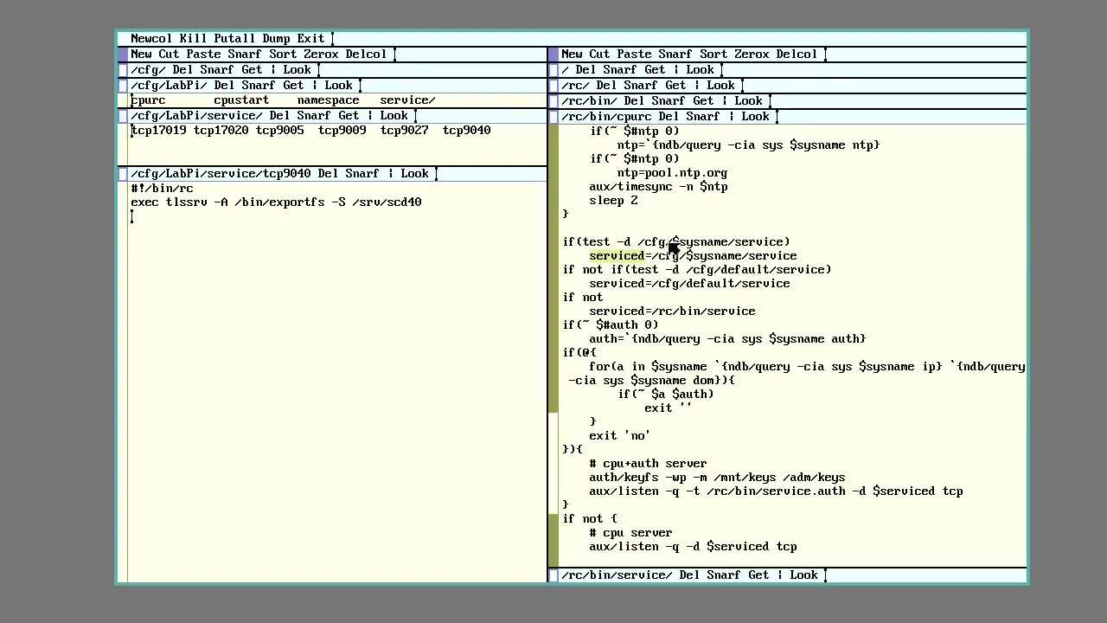
pyautogui.doubleClick(756, 244)
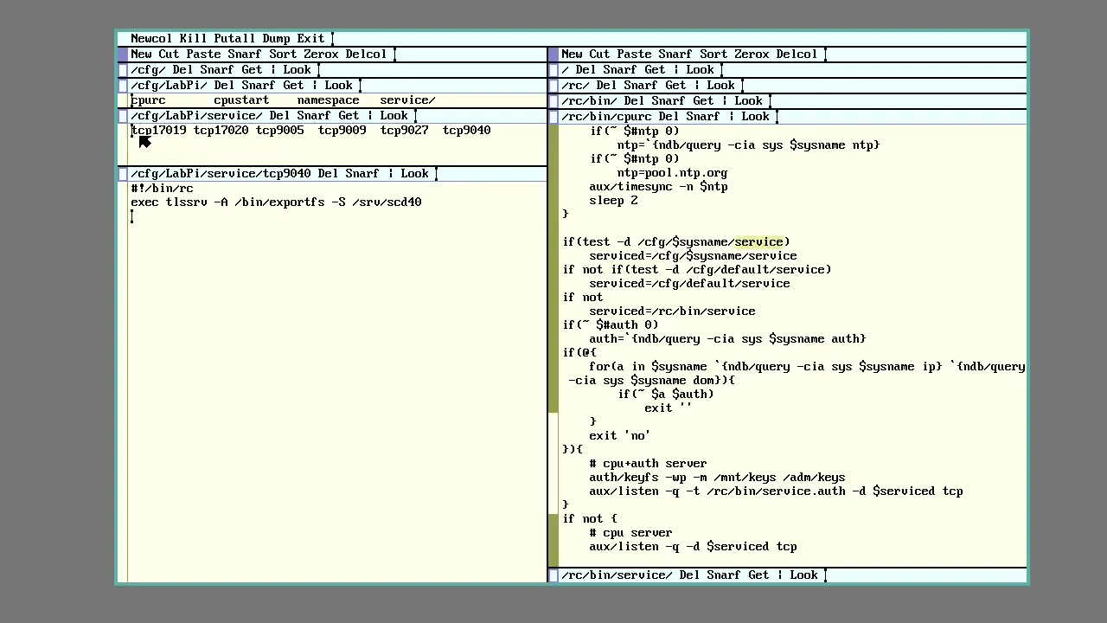
pyautogui.doubleClick(204, 132)
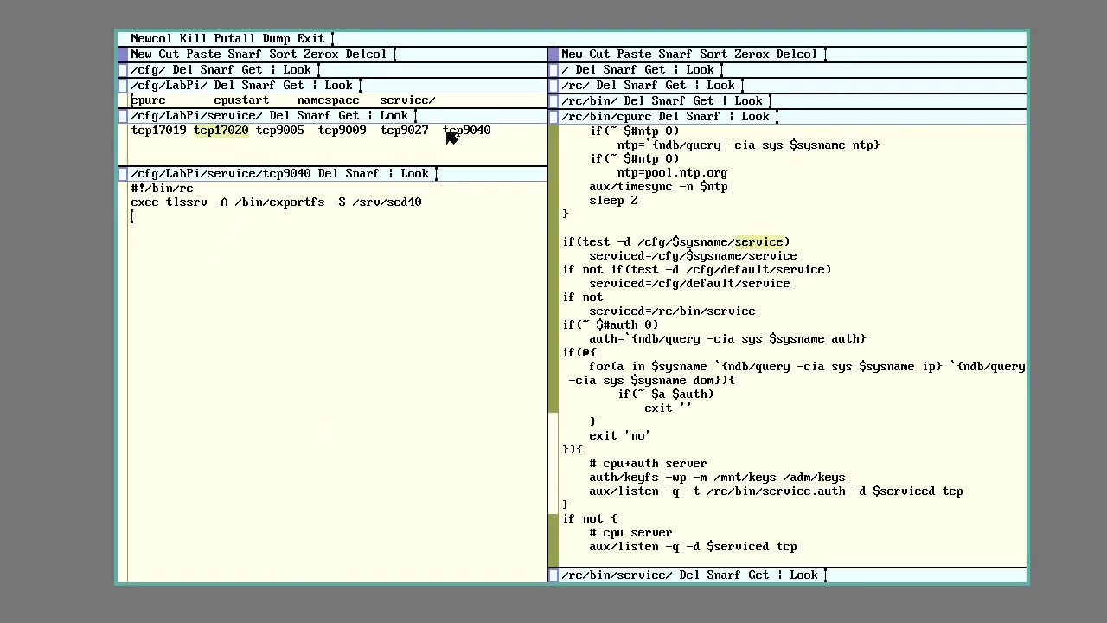
pyautogui.click(479, 129)
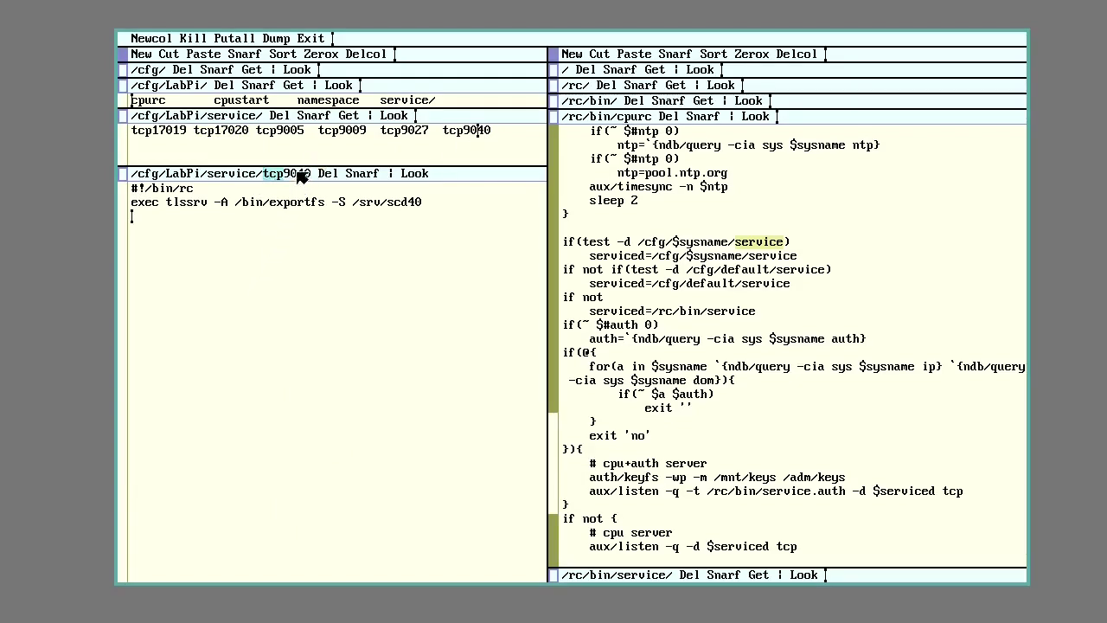
pyautogui.moveTo(264, 172); pyautogui.dragTo(312, 173)
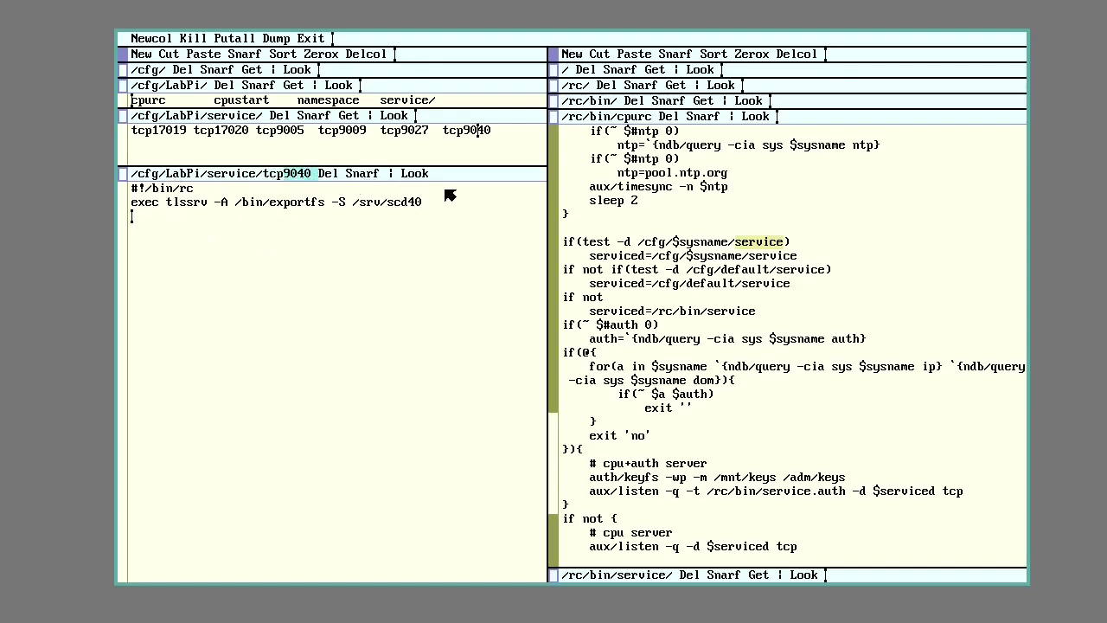
# Step: Examine the exec line of LabPi's tcp9040 script, covering tlssrv, /bin/exportfs, the -S option and /srv/scd40
pyautogui.doubleClick(199, 204)
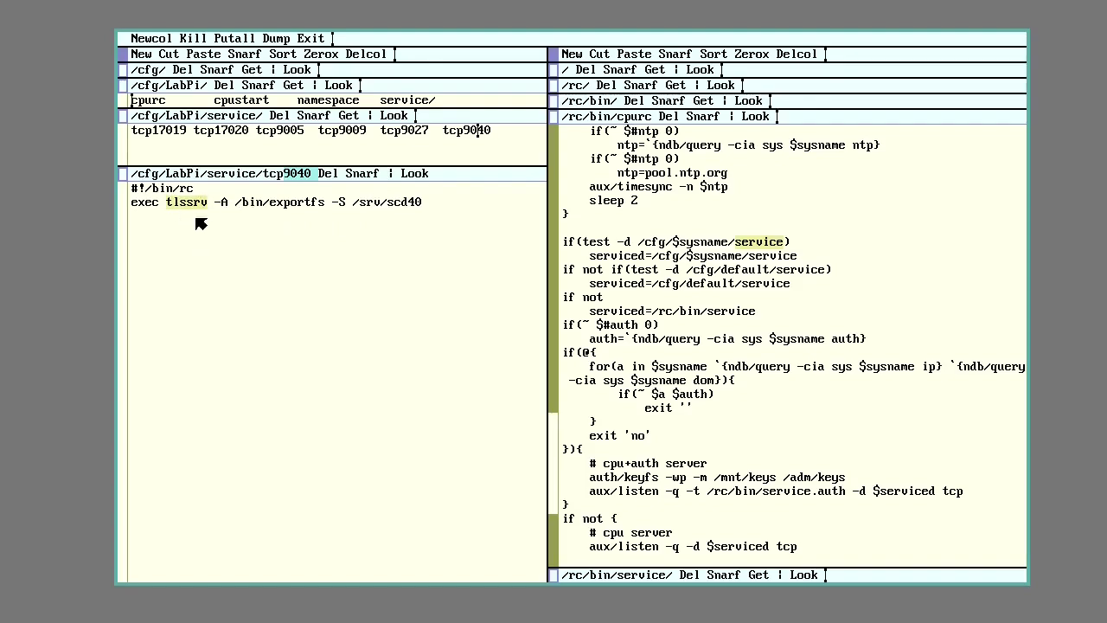
pyautogui.click(220, 206)
pyautogui.click(232, 216)
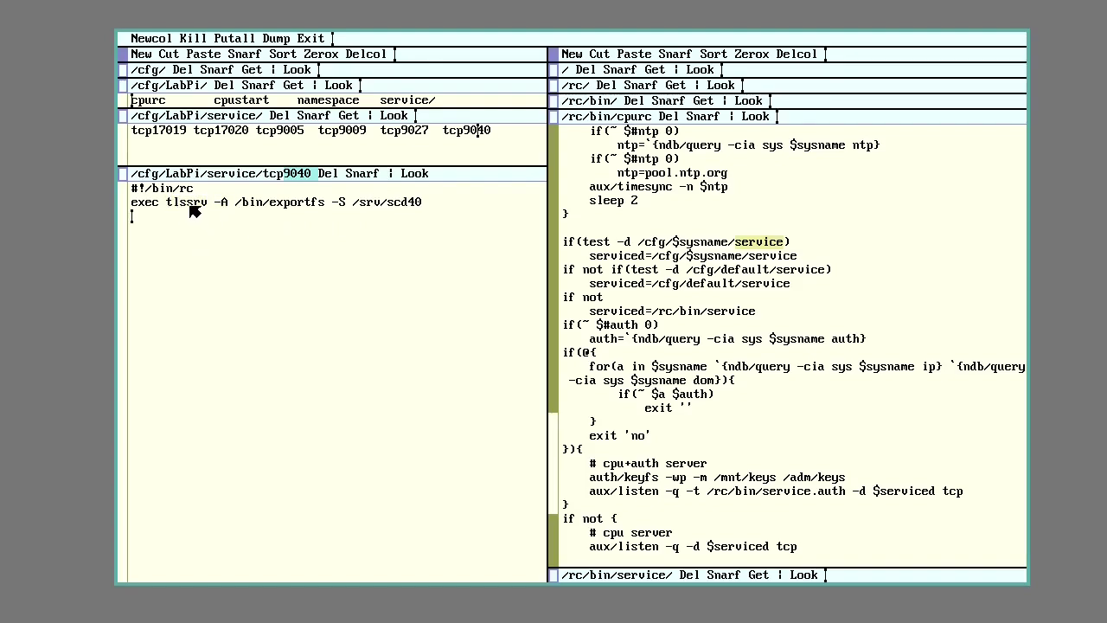
pyautogui.moveTo(186, 206); pyautogui.dragTo(210, 207)
pyautogui.moveTo(168, 206); pyautogui.dragTo(211, 208)
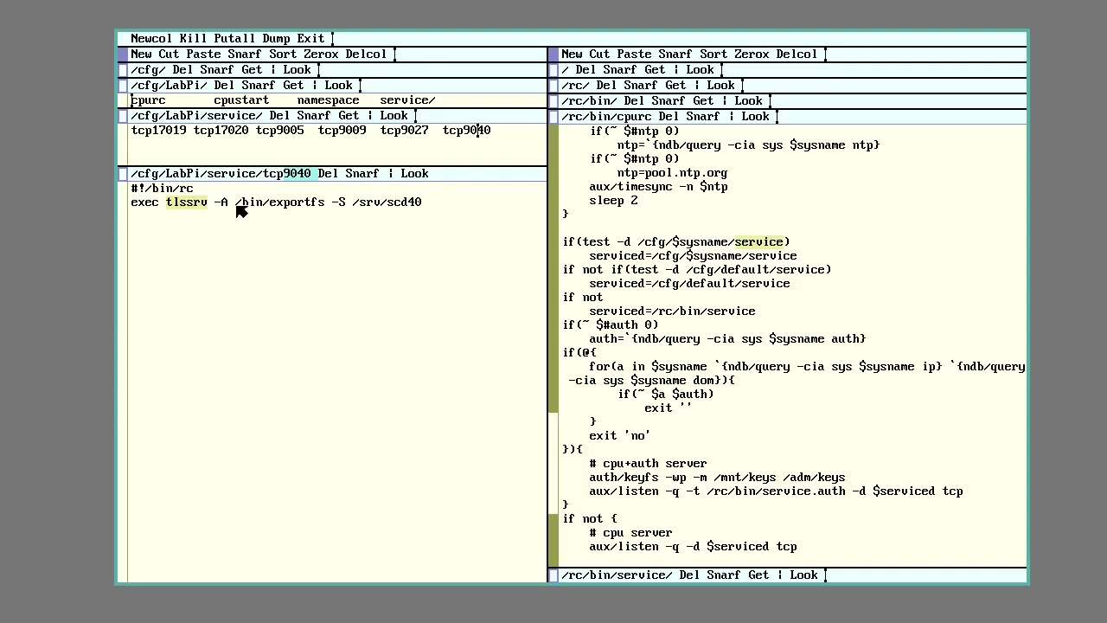
pyautogui.moveTo(235, 206); pyautogui.dragTo(340, 211)
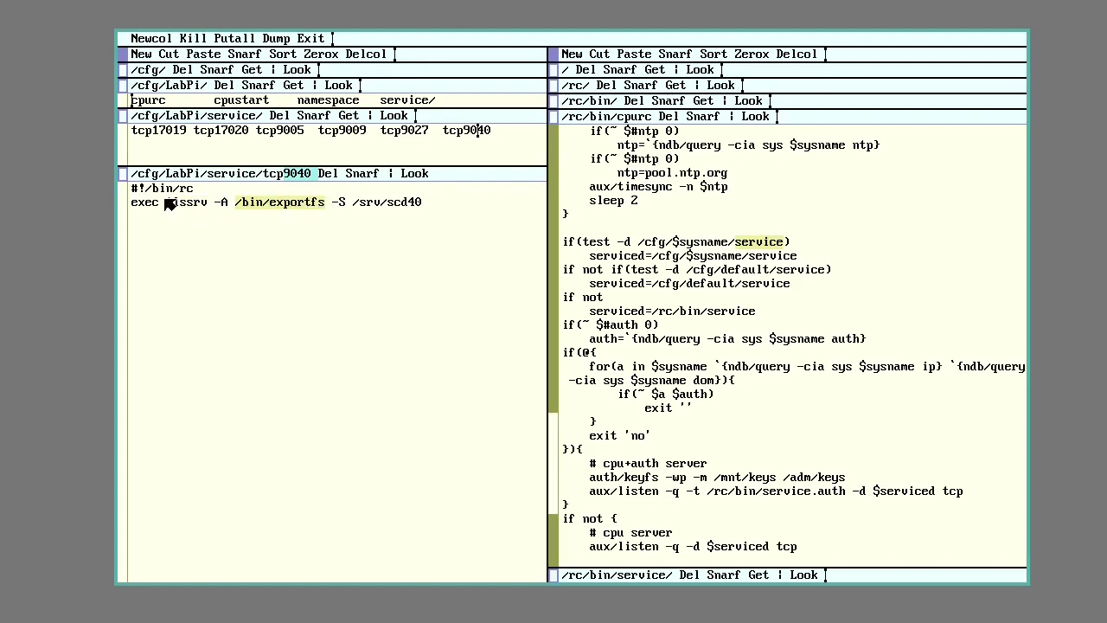
pyautogui.moveTo(166, 204); pyautogui.dragTo(322, 212)
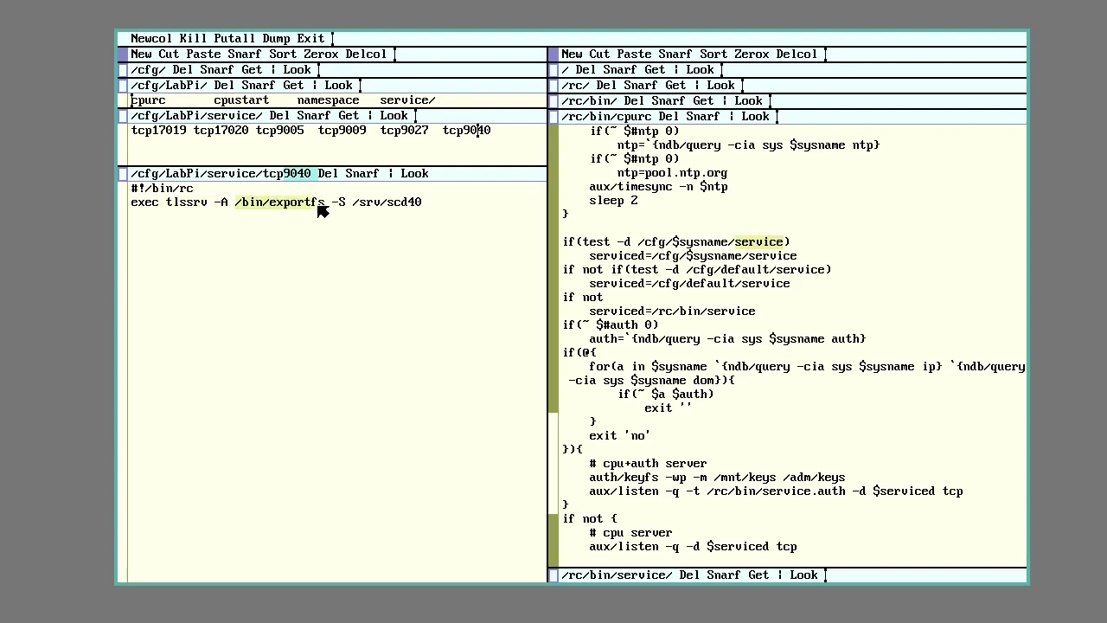
pyautogui.doubleClick(294, 201)
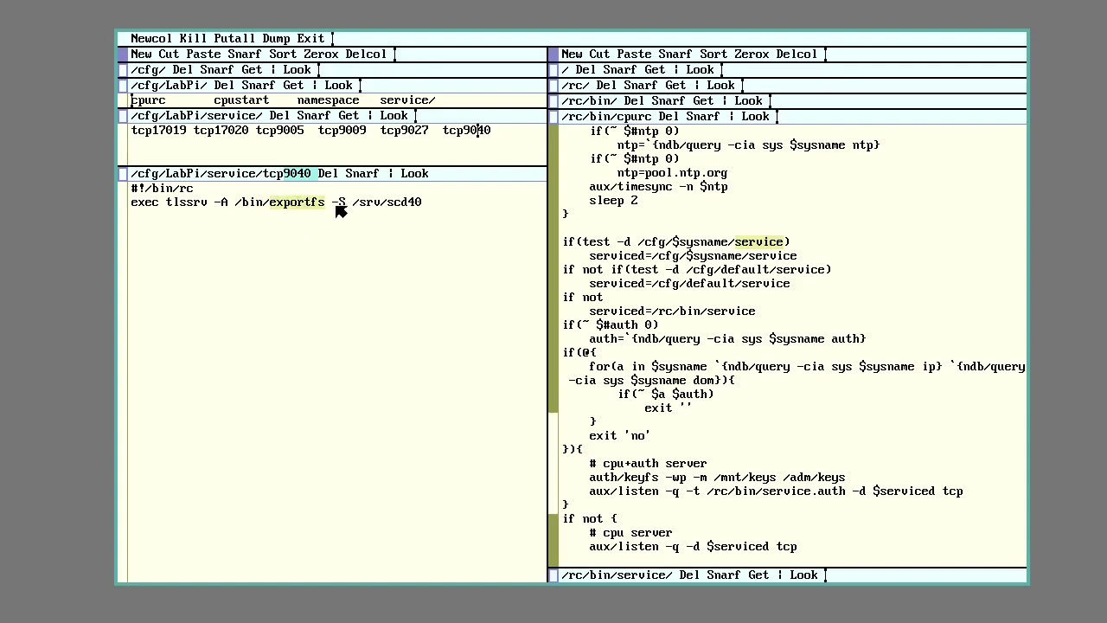
pyautogui.moveTo(332, 205); pyautogui.dragTo(344, 207)
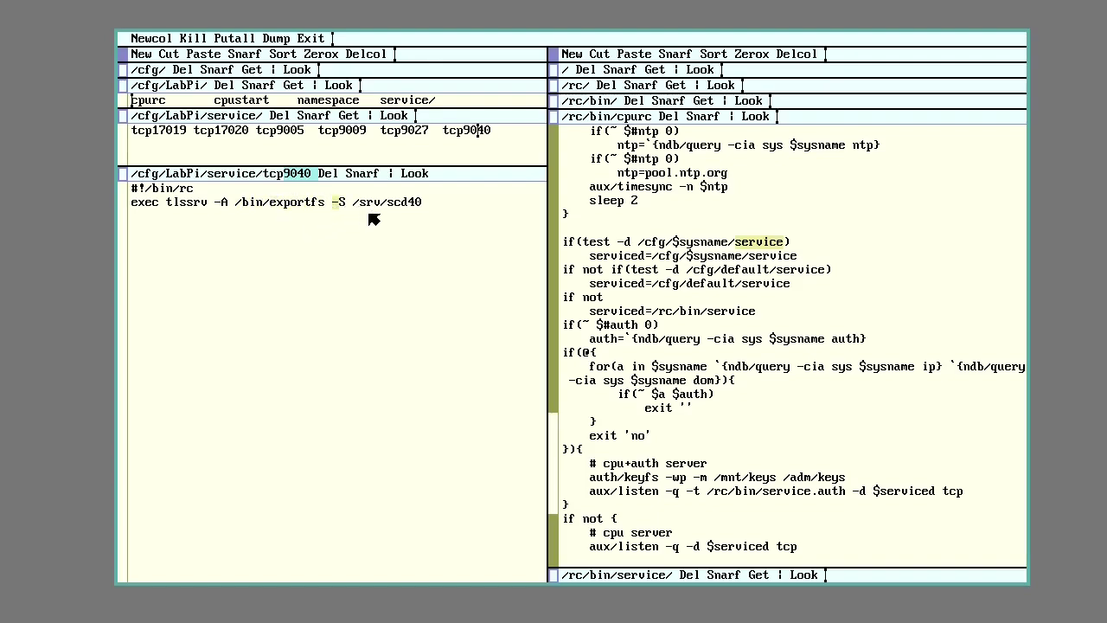
pyautogui.moveTo(358, 205); pyautogui.dragTo(405, 207)
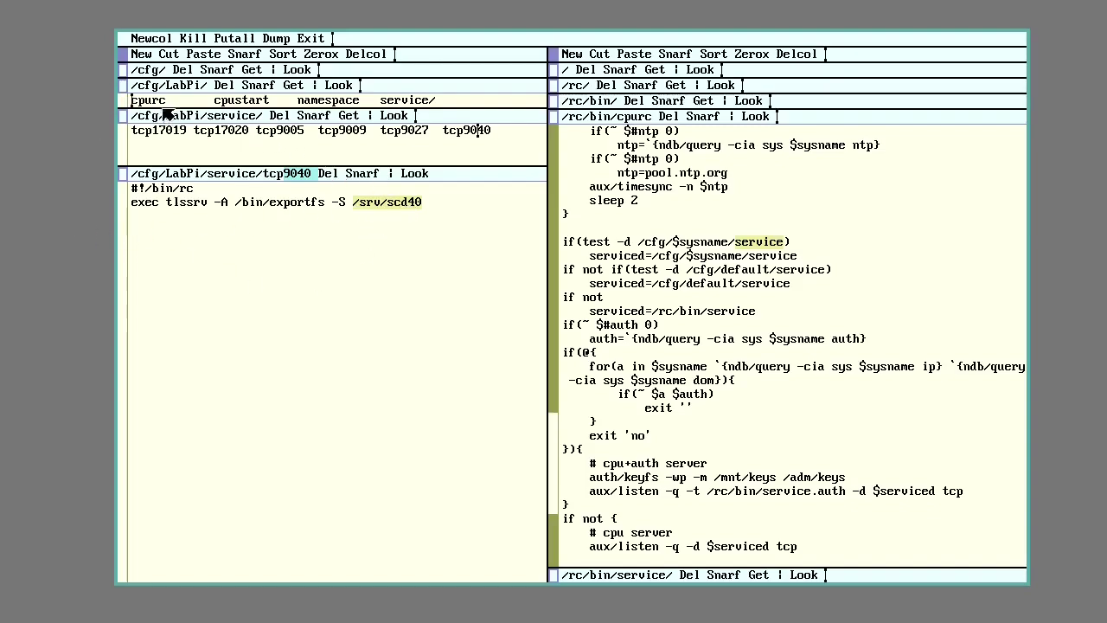
# Step: Open the cpustart script from the /cfg/LabPi directory
pyautogui.rightClick(237, 101)
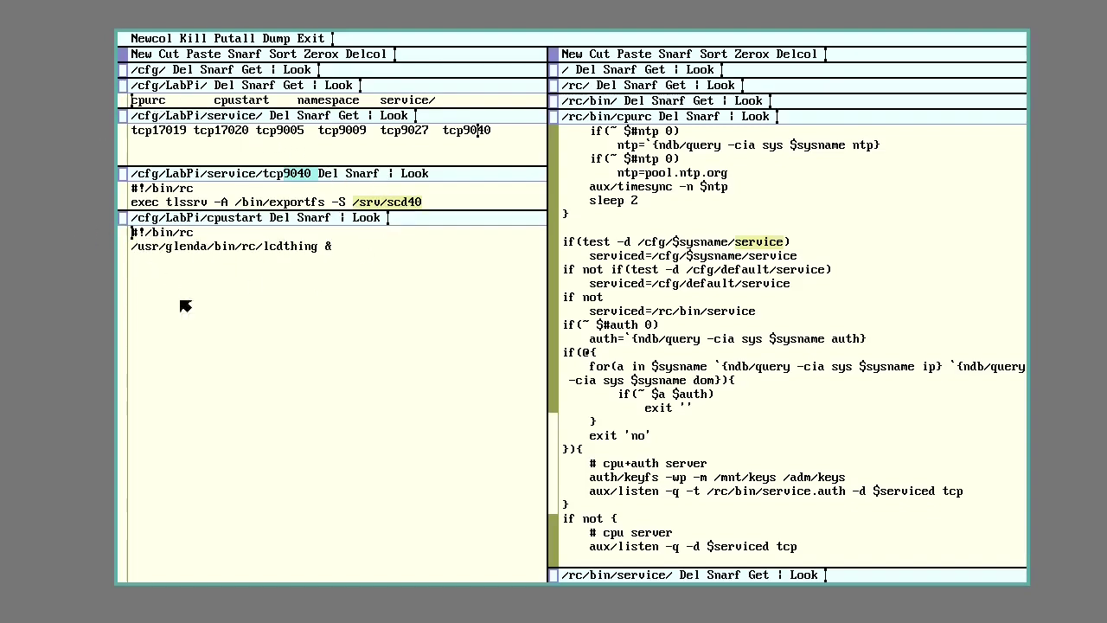
# Step: Close LabPi's cpustart script, then open the cpurc file from /cfg/LabPi, review its startup commands and close it
pyautogui.middleClick(280, 217)
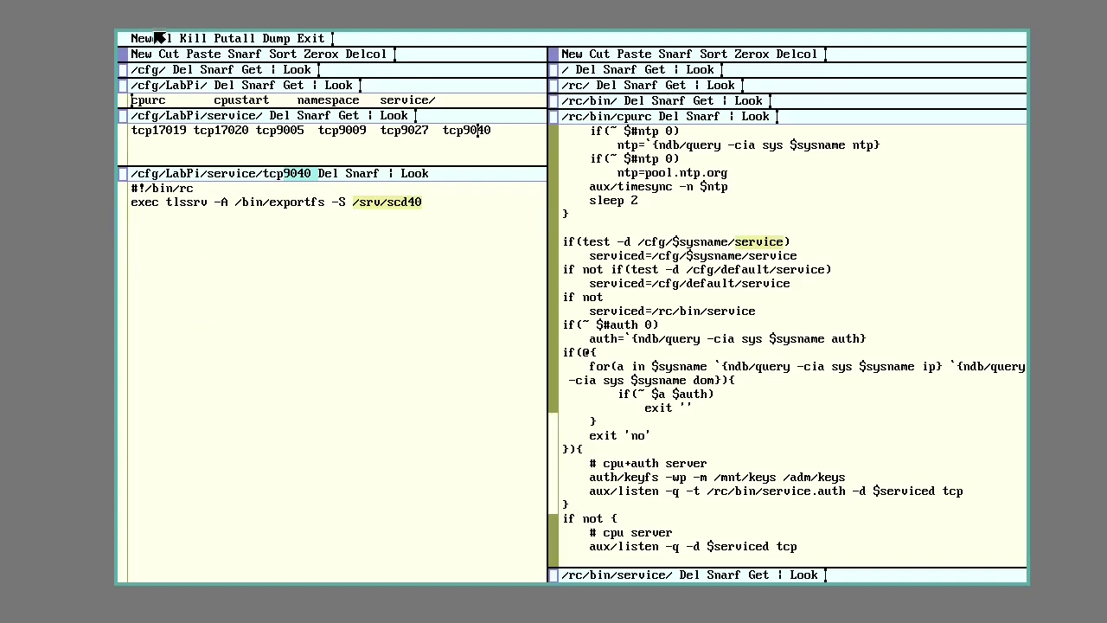
pyautogui.rightClick(143, 101)
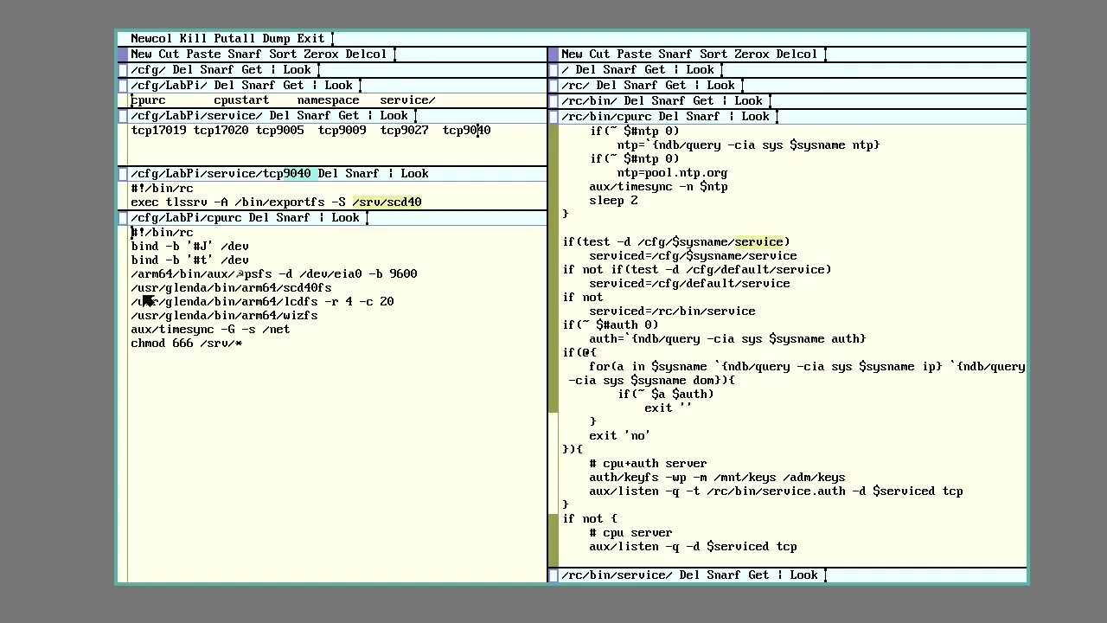
pyautogui.moveTo(334, 293)
pyautogui.mouseDown()
pyautogui.moveTo(383, 303)
pyautogui.moveTo(336, 292)
pyautogui.mouseUp()
pyautogui.middleClick(262, 217)
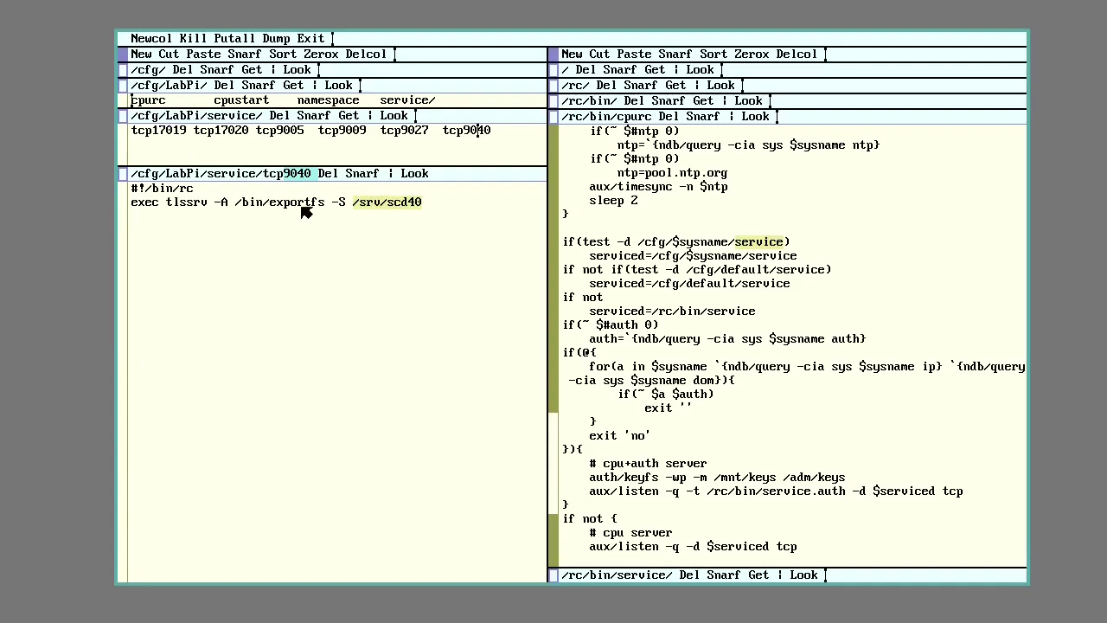
# Step: Examine how the tcp9040 script exports /srv/scd40, highlighting the service path and the /bin/exportfs -S part of its exec line
pyautogui.click(450, 204)
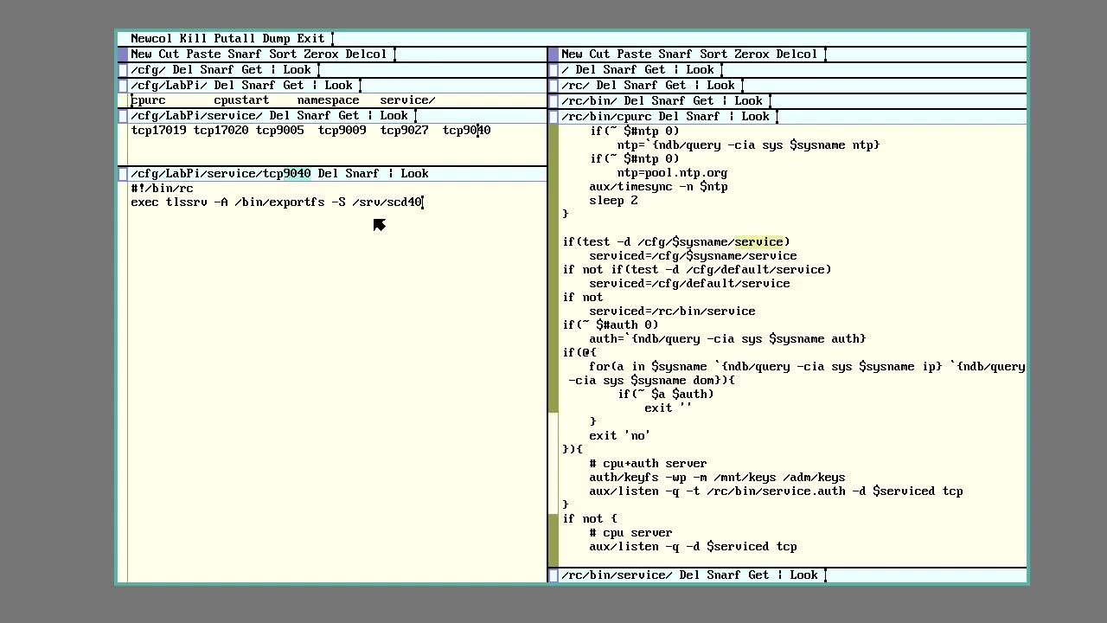
pyautogui.moveTo(355, 202); pyautogui.dragTo(422, 203)
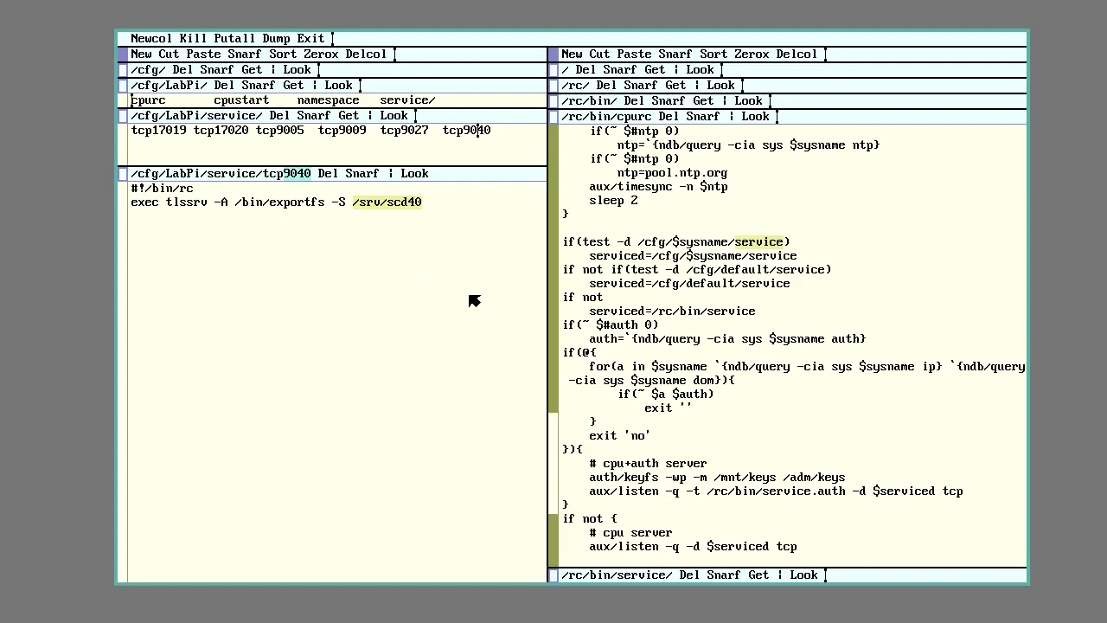
pyautogui.click(526, 289)
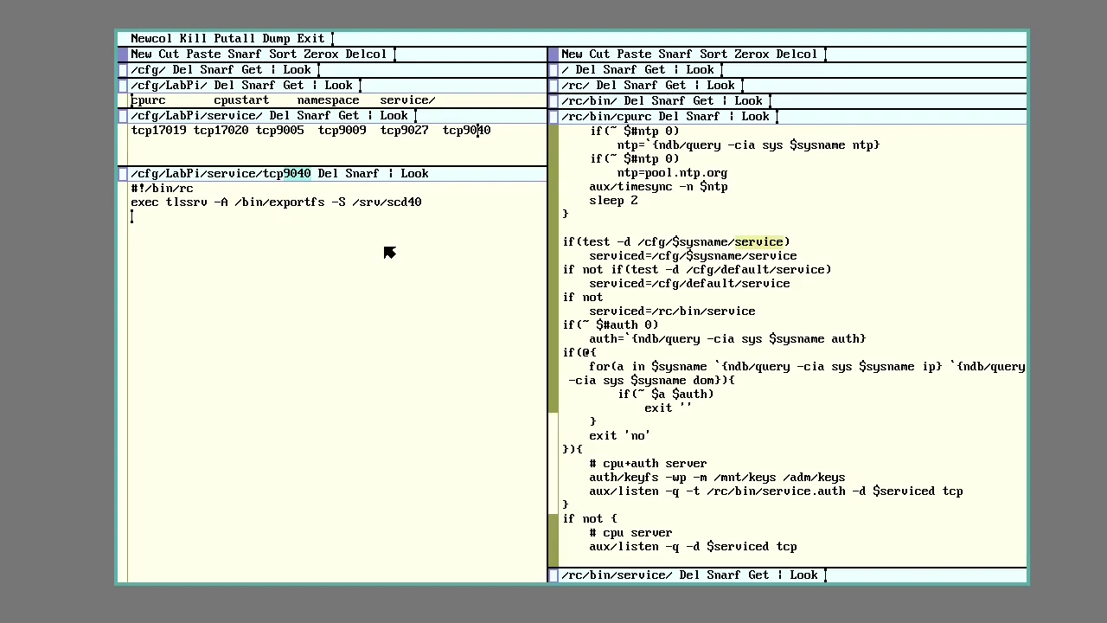
pyautogui.press('BackSpace')
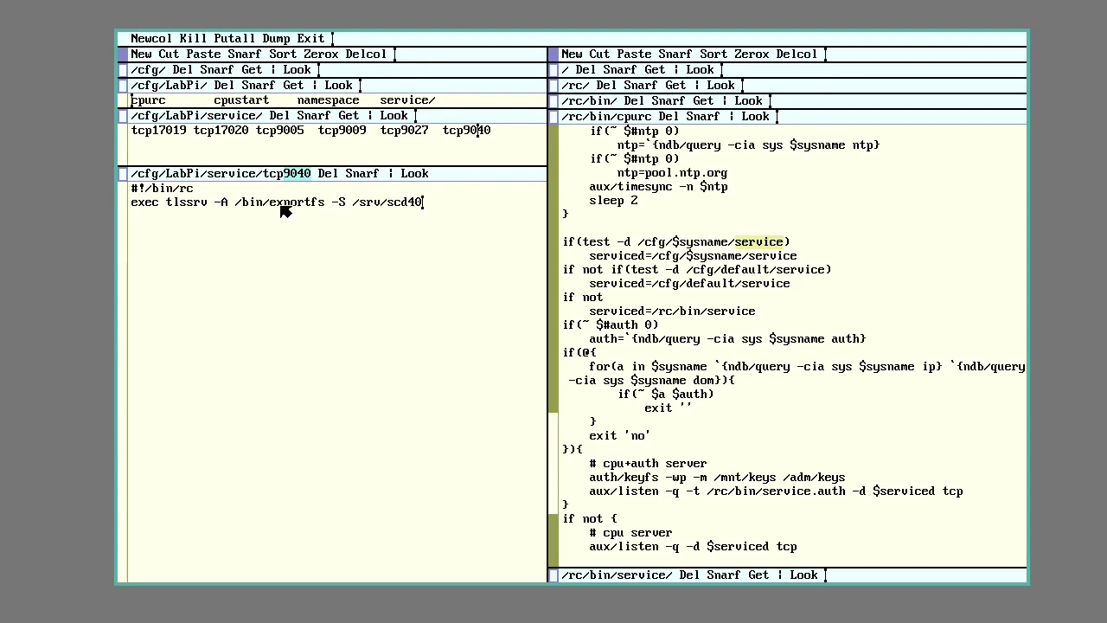
pyautogui.doubleClick(400, 204)
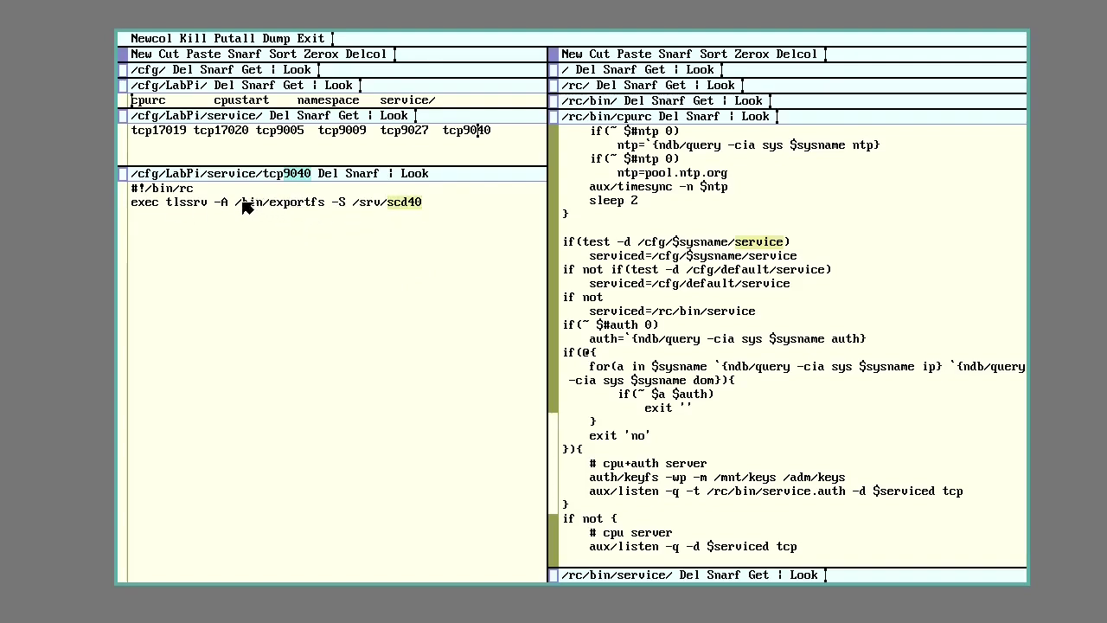
pyautogui.moveTo(243, 204); pyautogui.dragTo(353, 214)
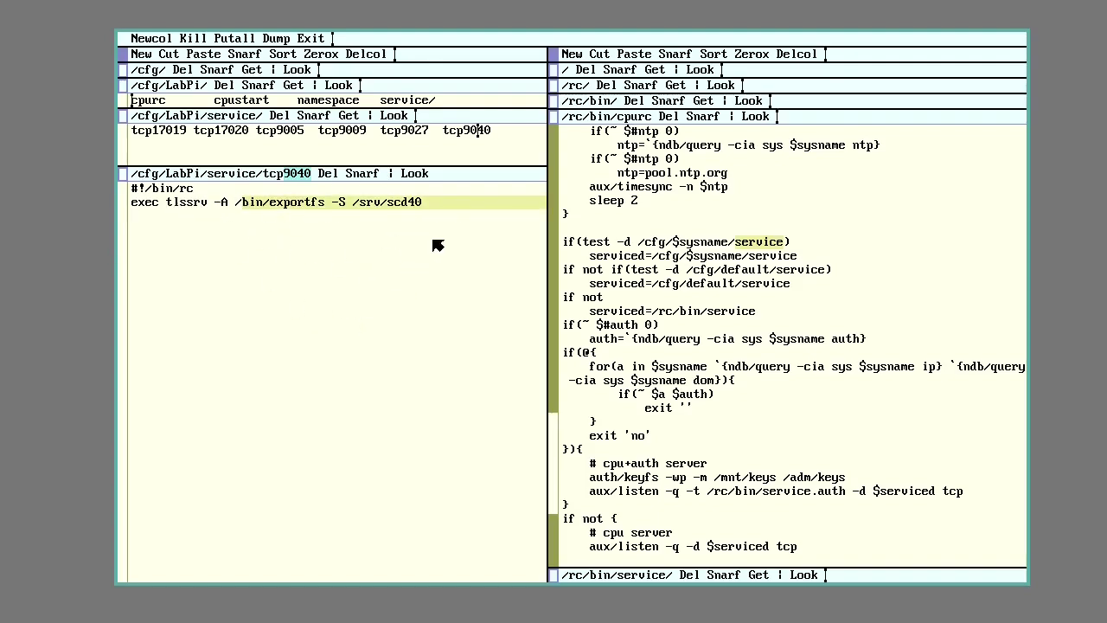
pyautogui.click(465, 235)
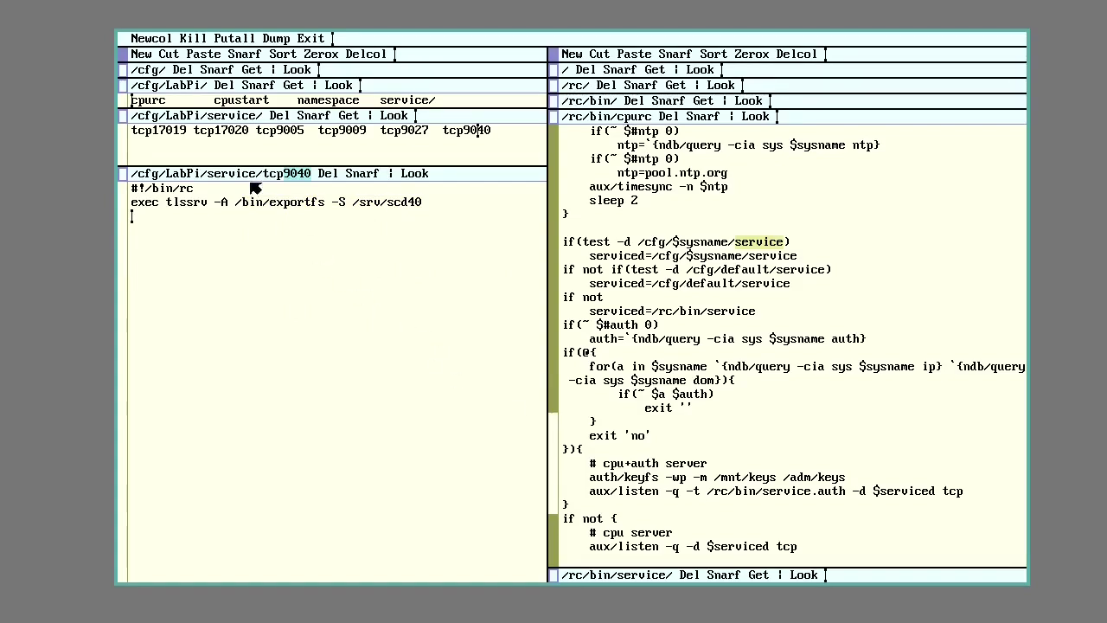
# Step: Open the cpustart script from /cfg/central and examine its ip/dhcpd and ip/tftpd lines
pyautogui.middleClick(123, 70)
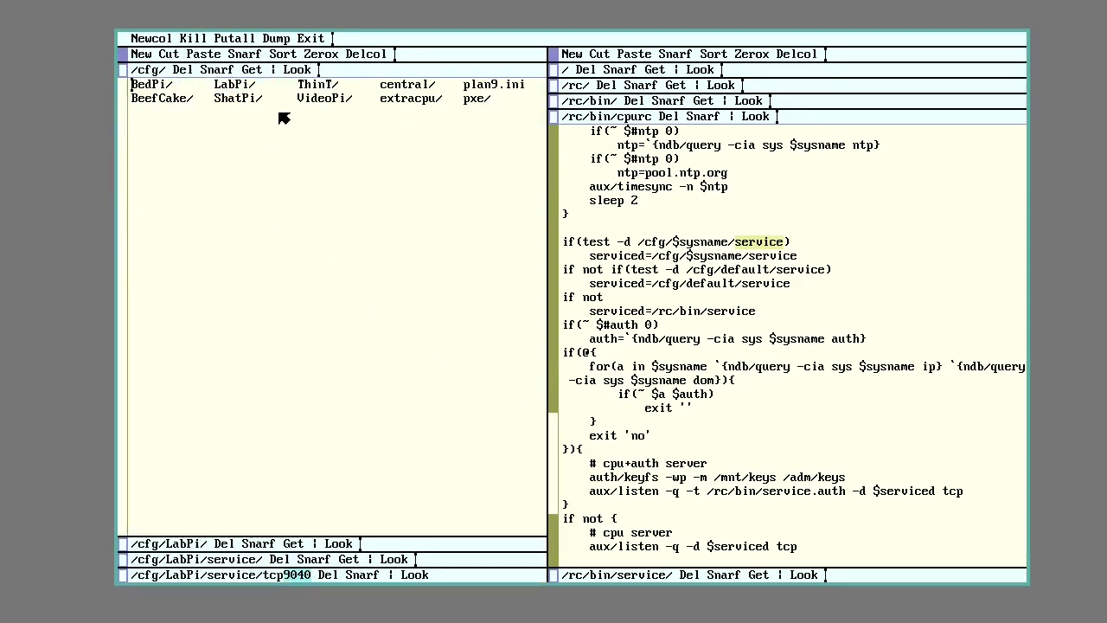
pyautogui.rightClick(418, 87)
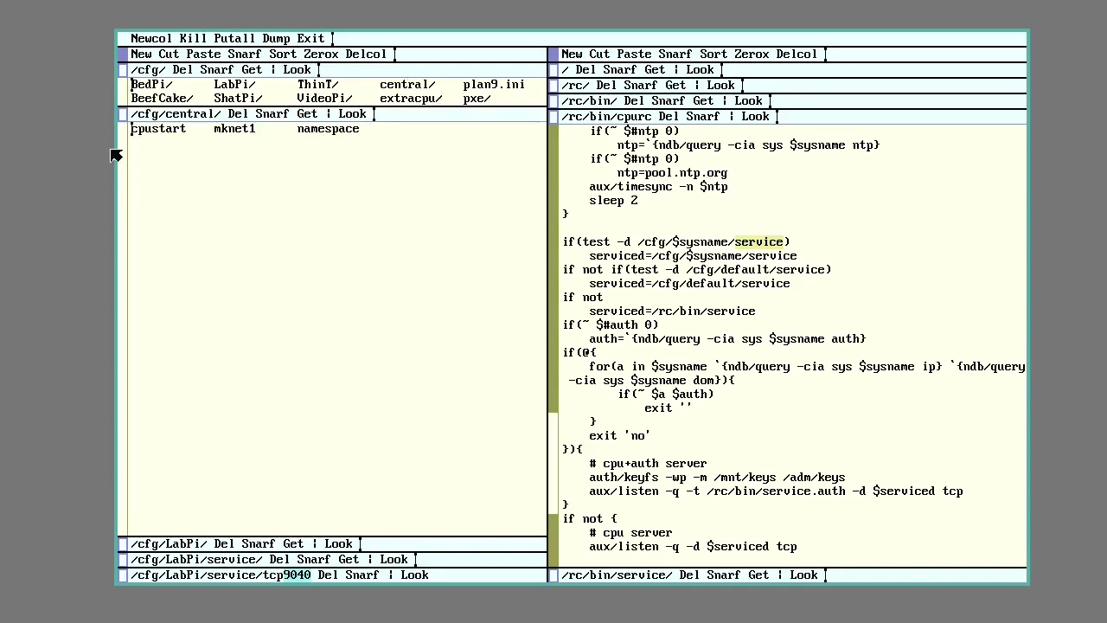
pyautogui.rightClick(179, 129)
pyautogui.doubleClick(137, 186)
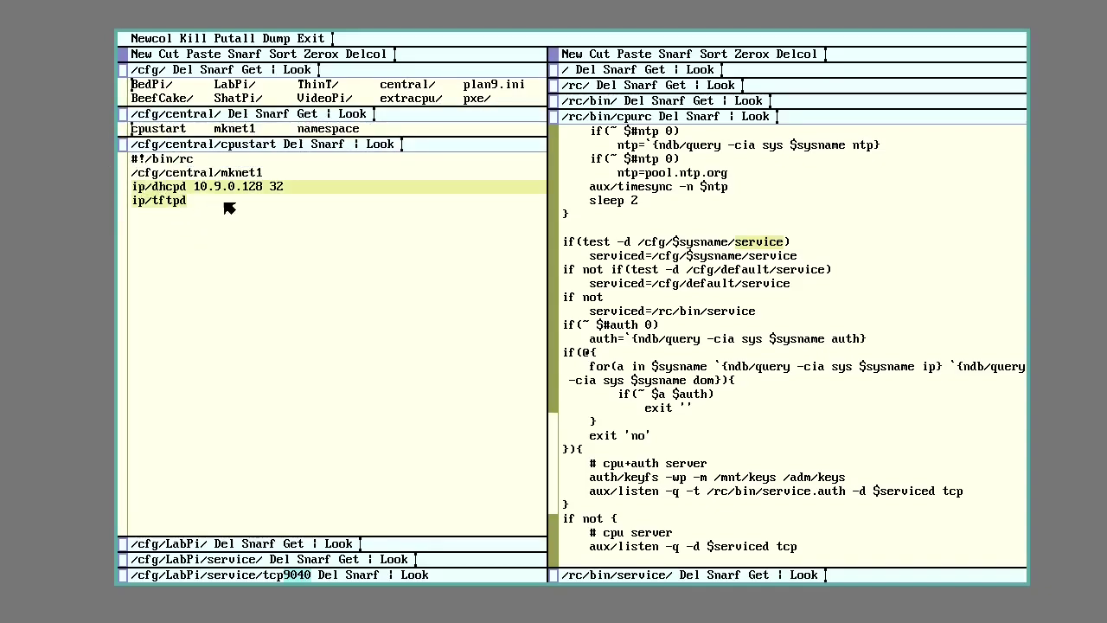
pyautogui.doubleClick(186, 186)
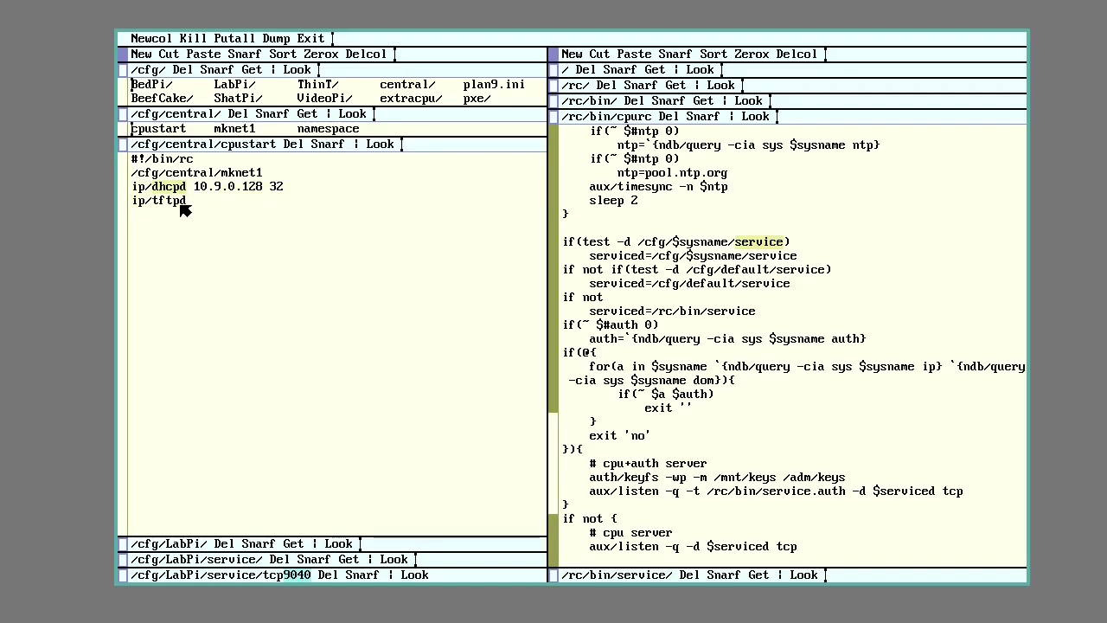
pyautogui.doubleClick(181, 205)
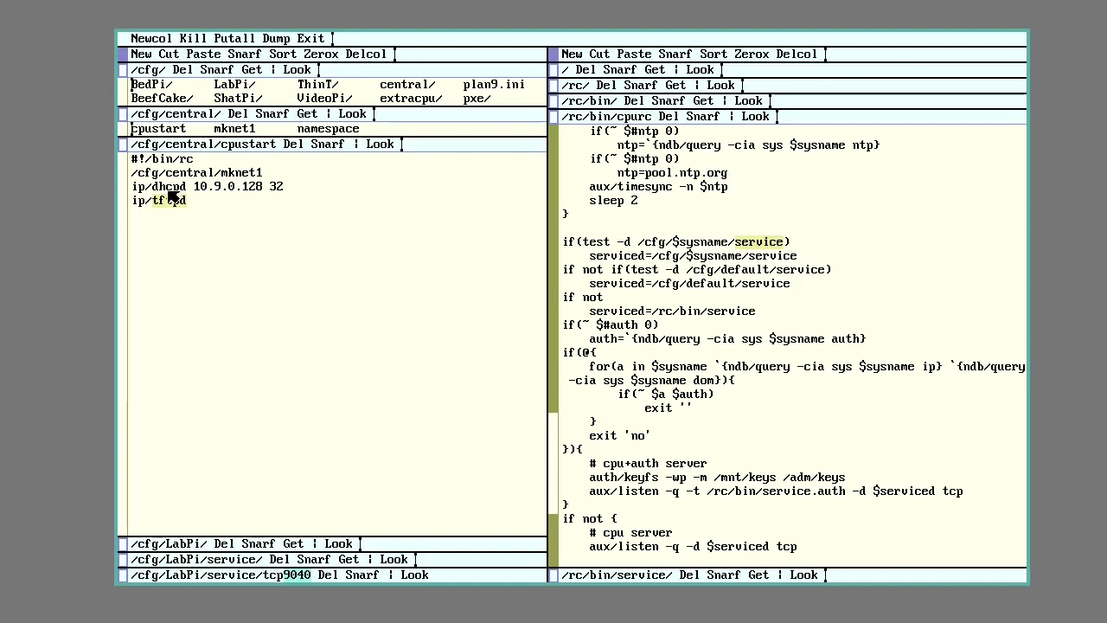
pyautogui.doubleClick(133, 186)
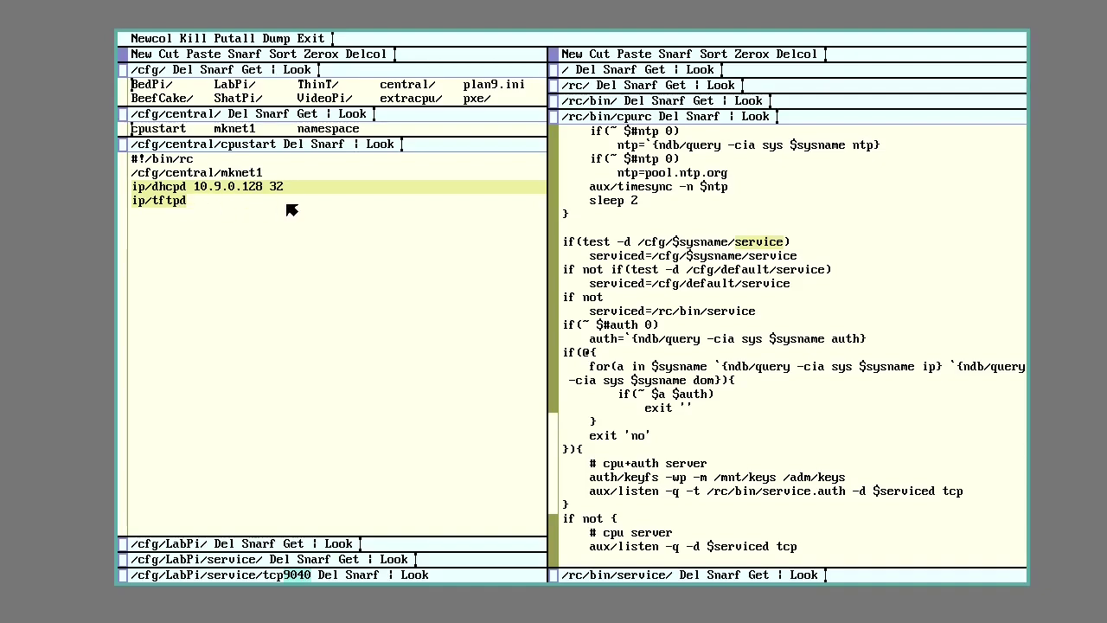
pyautogui.click(227, 208)
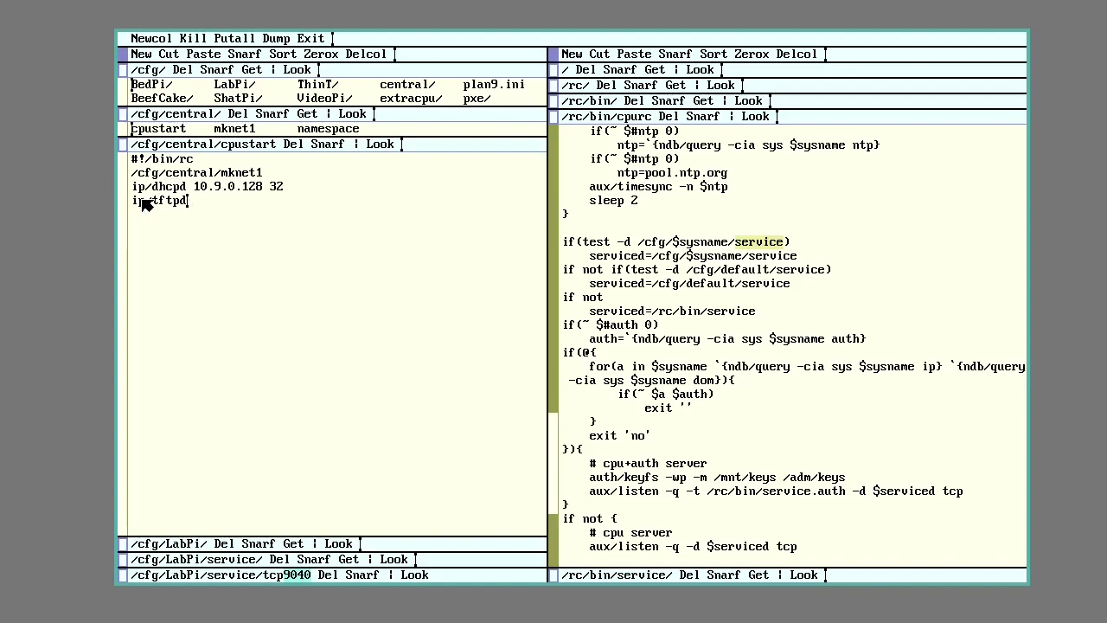
# Step: Expand LabPi's tcp9040 script again and open a large new terminal window that leaves the script readable
pyautogui.middleClick(125, 577)
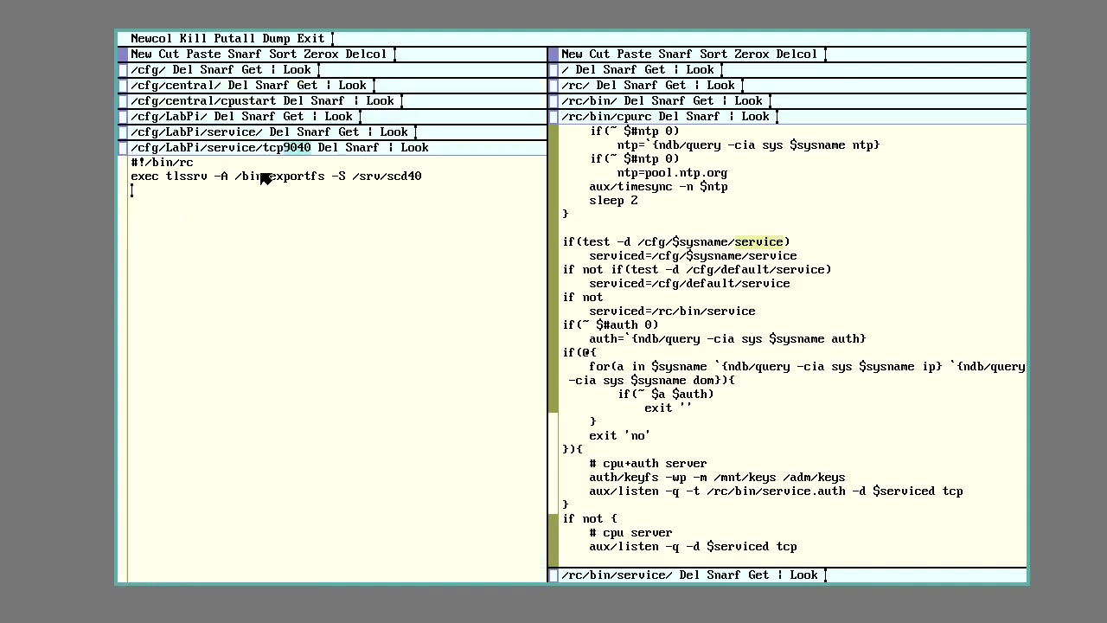
pyautogui.click(450, 153)
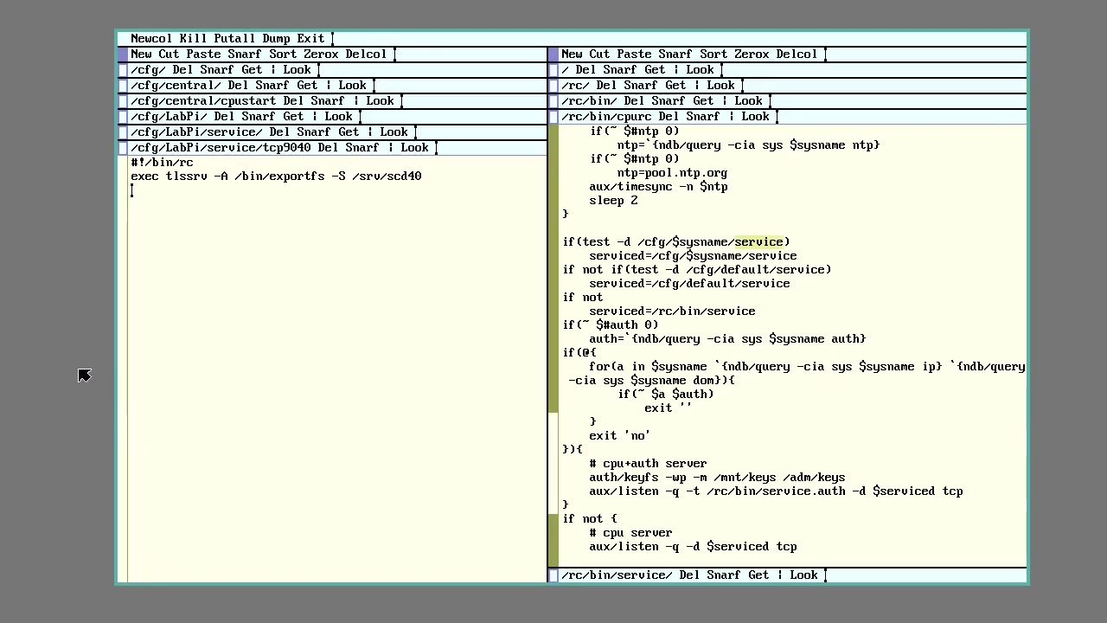
pyautogui.rightClick(41, 246)
pyautogui.click(35, 185)
pyautogui.moveTo(34, 217); pyautogui.dragTo(829, 611)
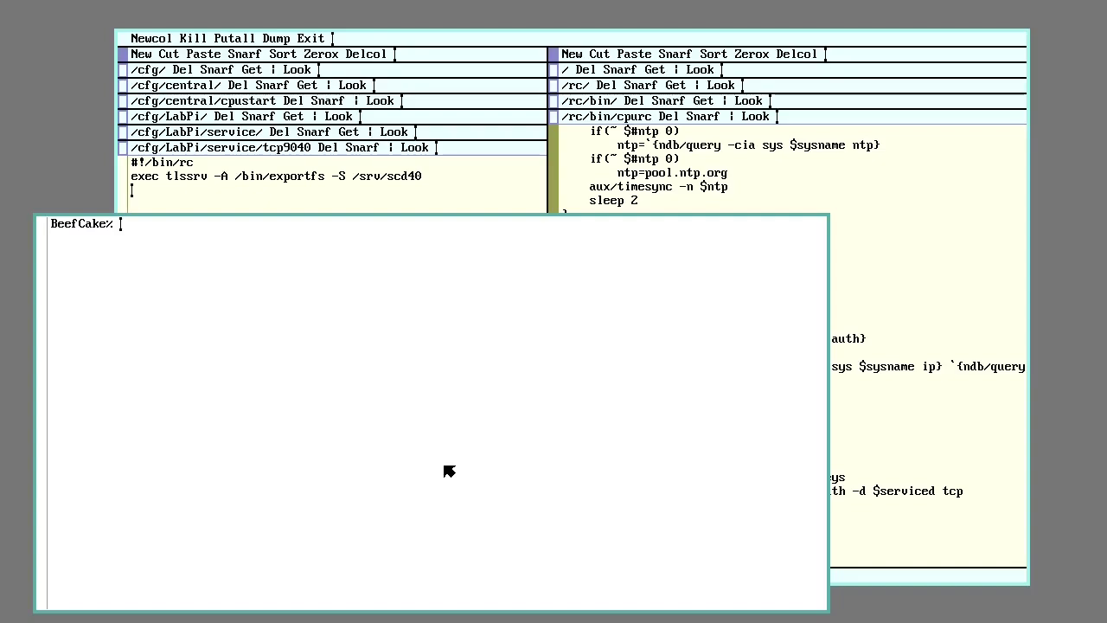
# Step: Connect to LabPi's port 9040 service over TLS by running srvtls net!LabPi!9040 scd40 /n
pyautogui.write('srv')
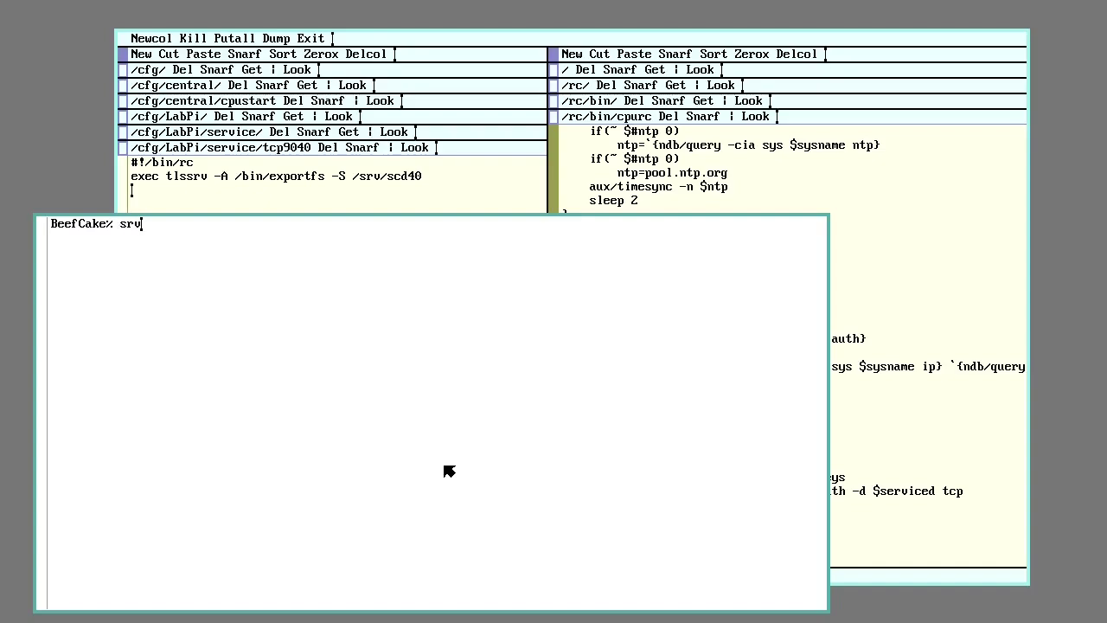
pyautogui.write('tls')
pyautogui.write('net!LabPi!90')
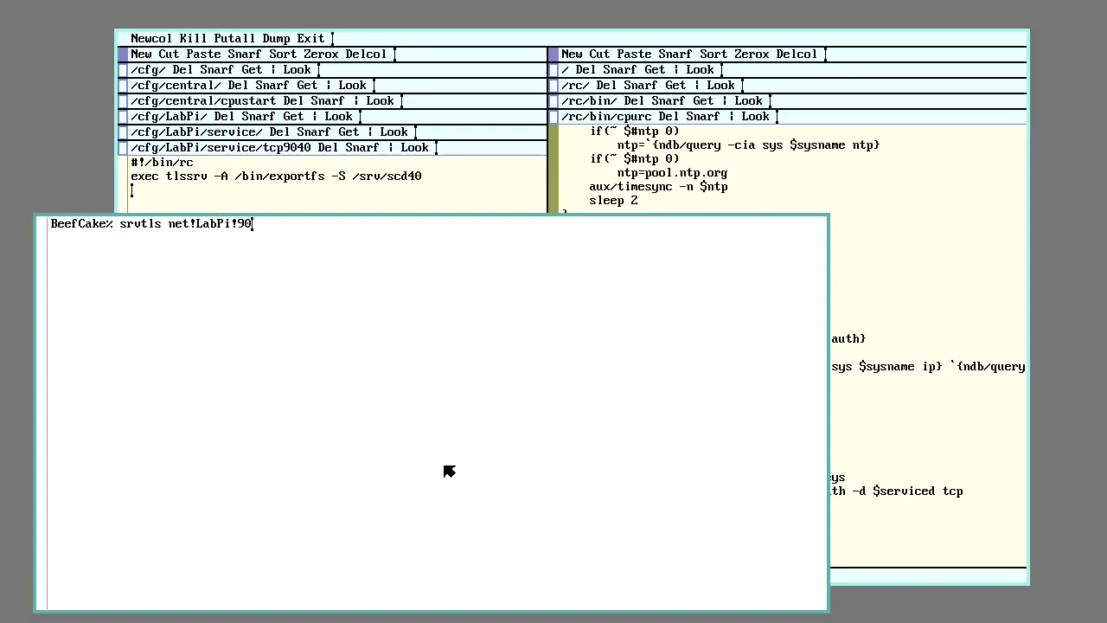
pyautogui.write('40')
pyautogui.write('scd40 /n')
pyautogui.press('Return')
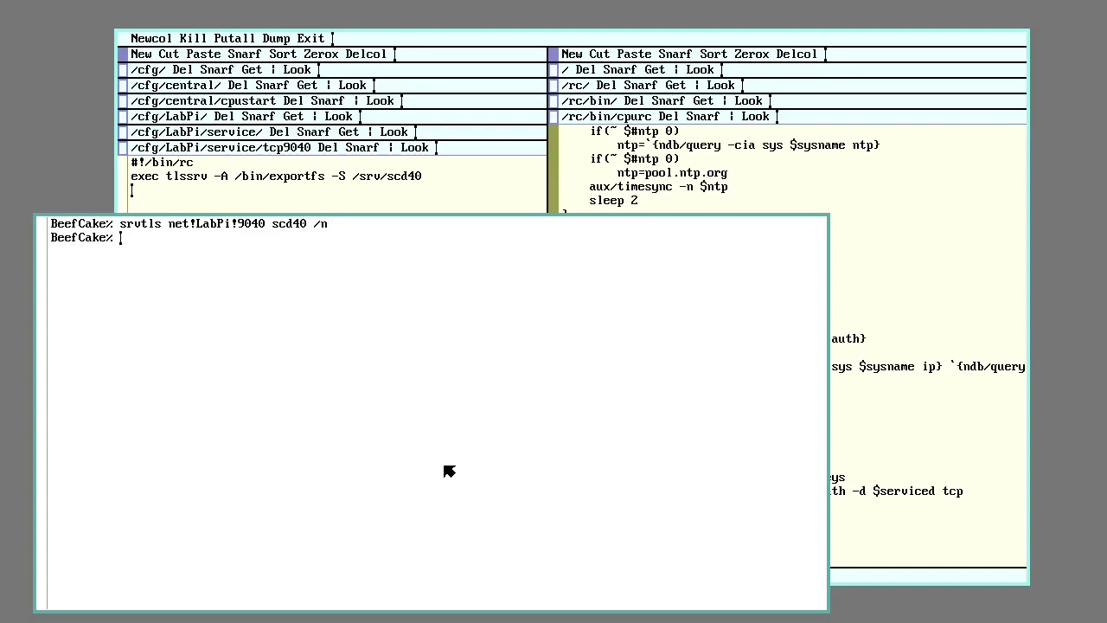
# Step: List the contents of /srv, highlight the /srv/scd40 entry, and list the contents of /n
pyautogui.write('ls /srv')
pyautogui.press('Return')
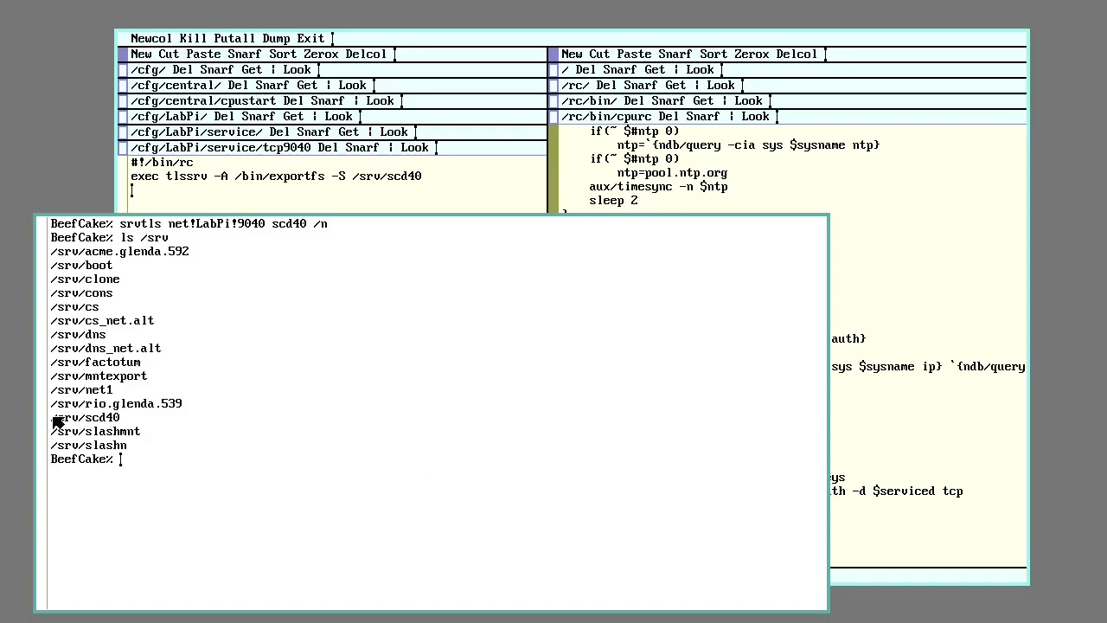
pyautogui.moveTo(52, 418); pyautogui.dragTo(126, 423)
pyautogui.click(152, 490)
pyautogui.write('ls /n')
pyautogui.press('Return')
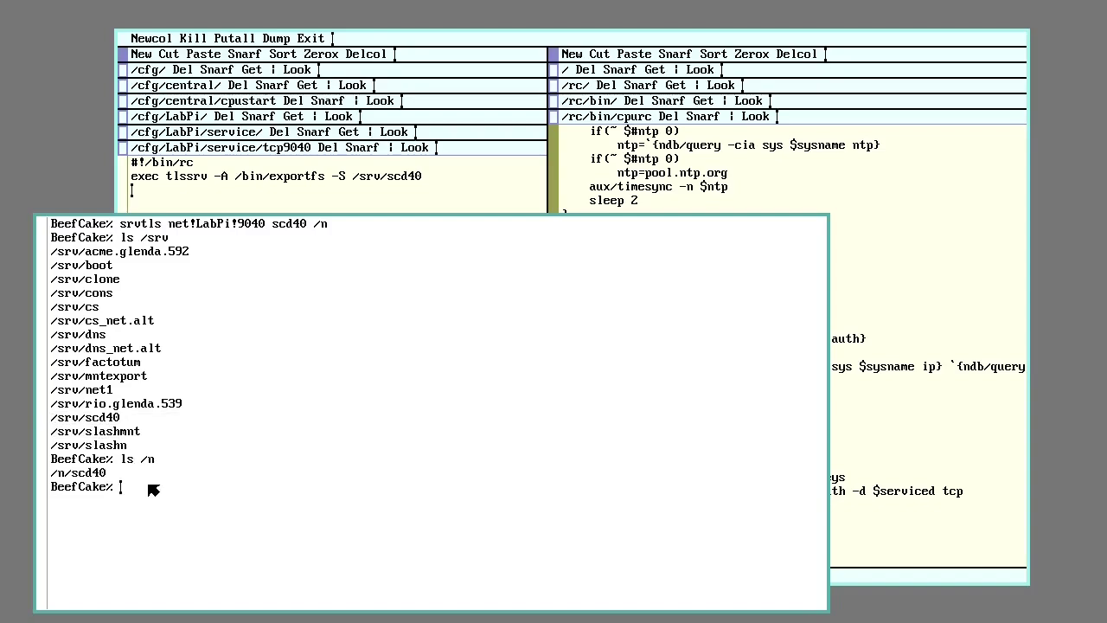
# Step: List the files in /n/scd40 and print the sensor readings with cat /n/scd40/all
pyautogui.write('ls /n/scd40')
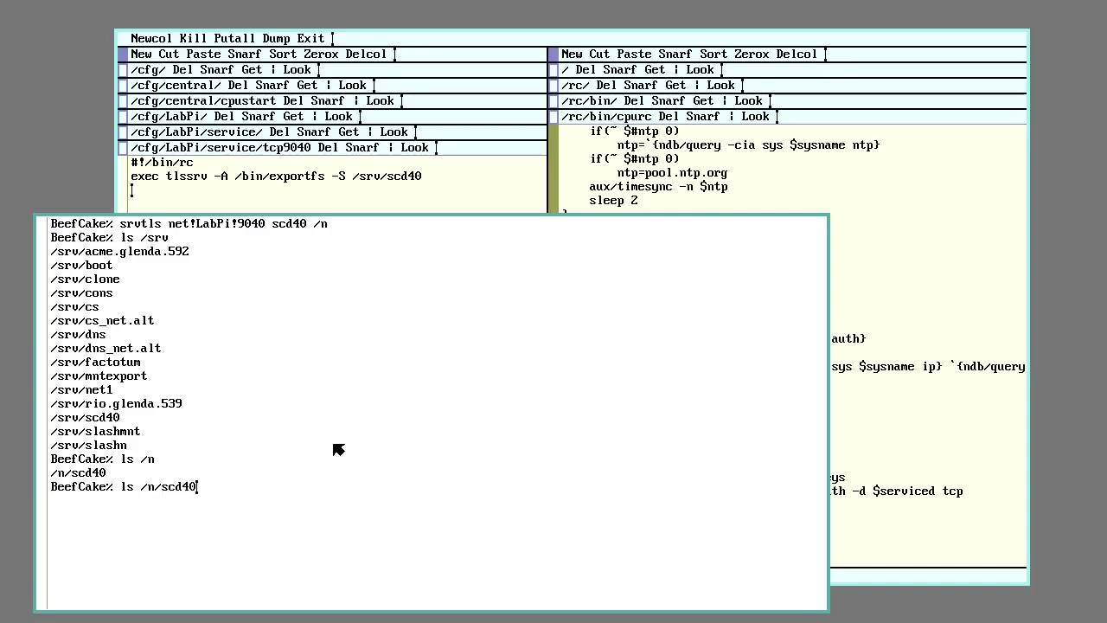
pyautogui.press('Return')
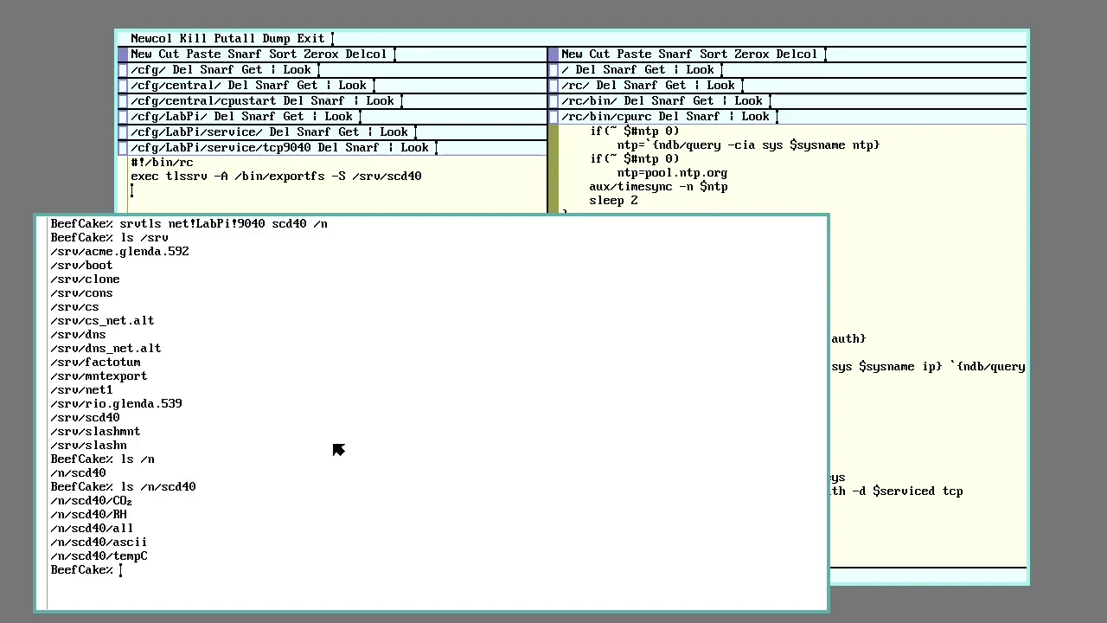
pyautogui.write('cat')
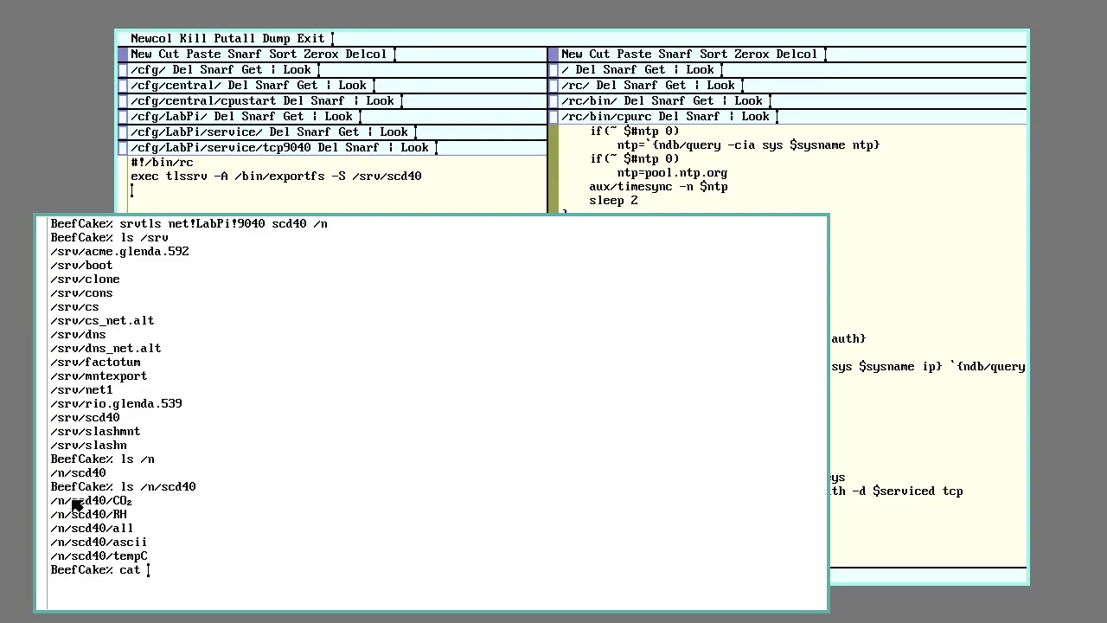
pyautogui.moveTo(51, 524); pyautogui.dragTo(134, 531)
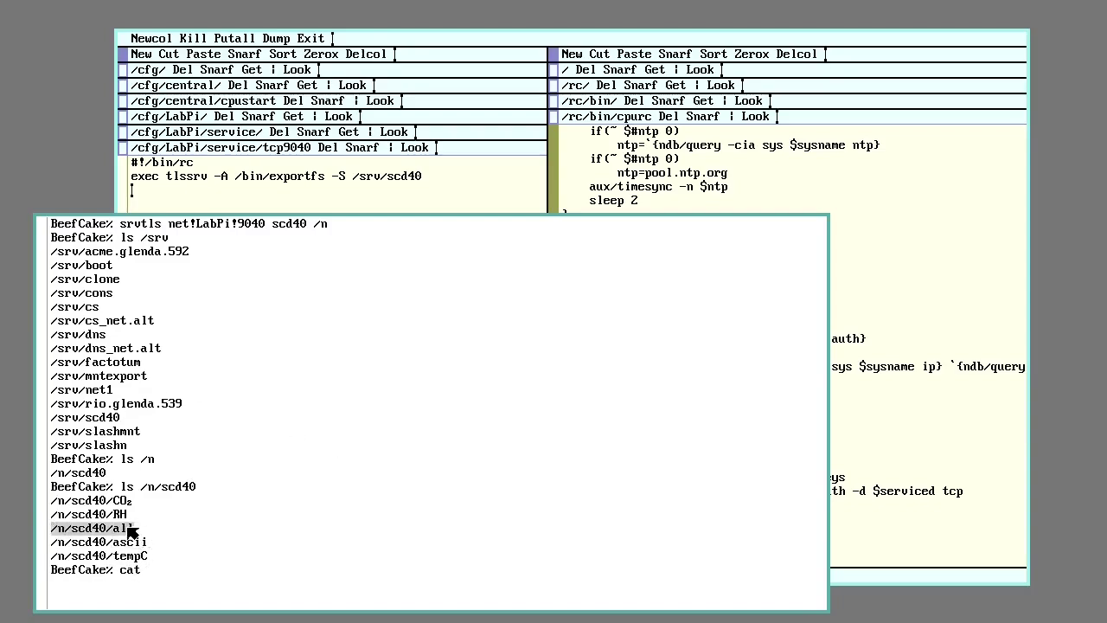
pyautogui.middleClick(129, 527)
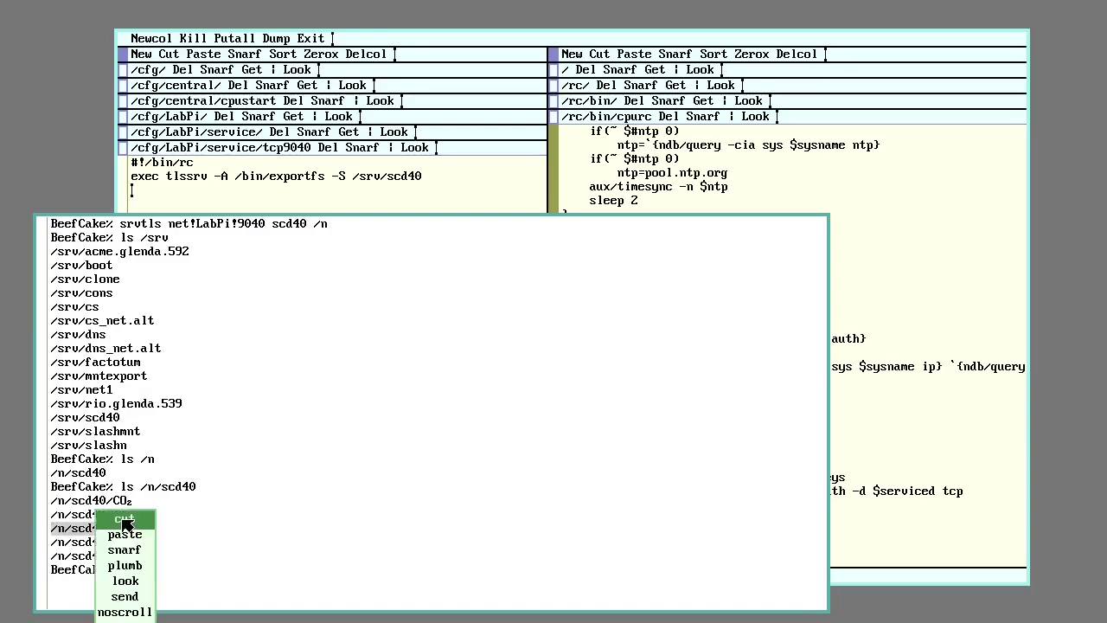
pyautogui.middleClick(146, 597)
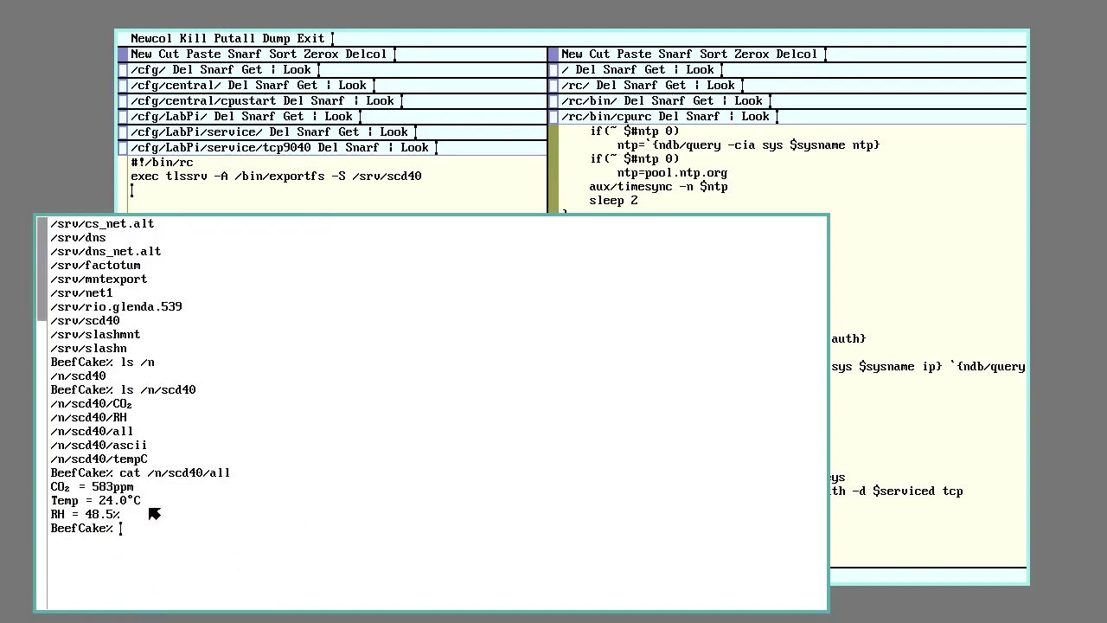